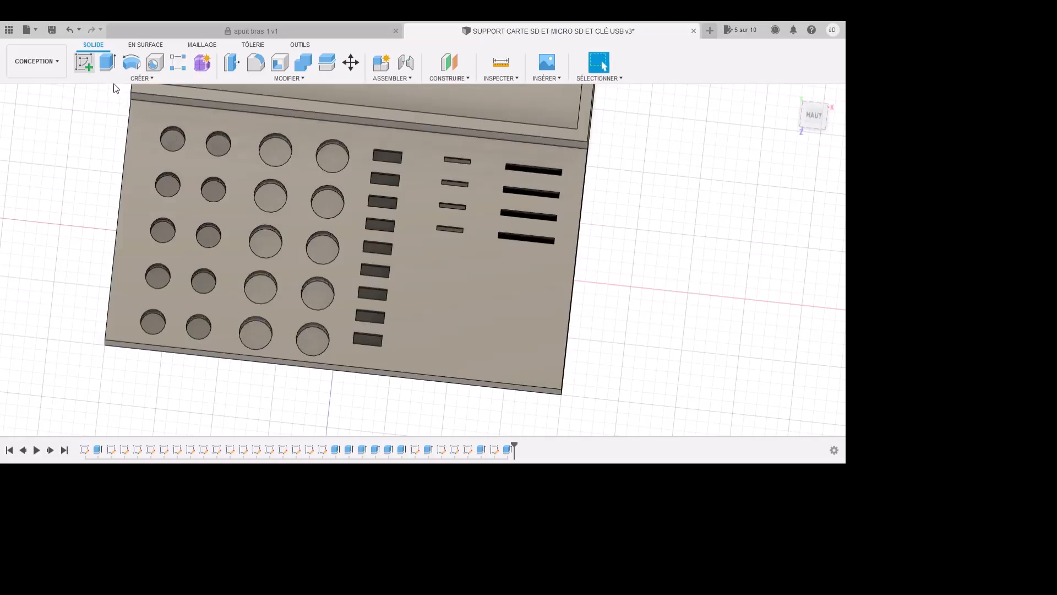
Step: Start a sketch on the flat top face that holds the card and battery slots
click(86, 63)
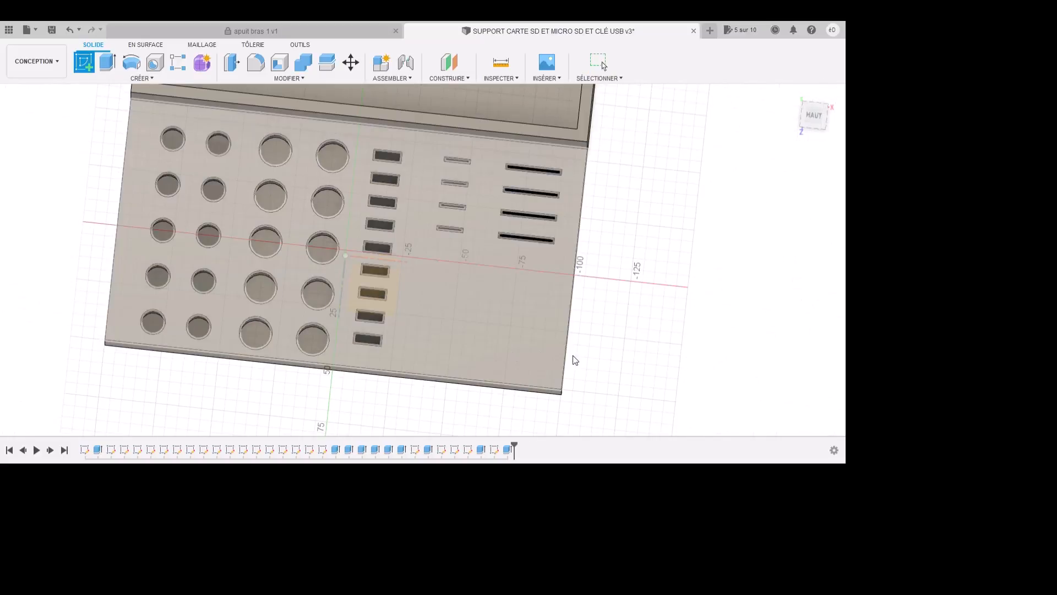
click(587, 375)
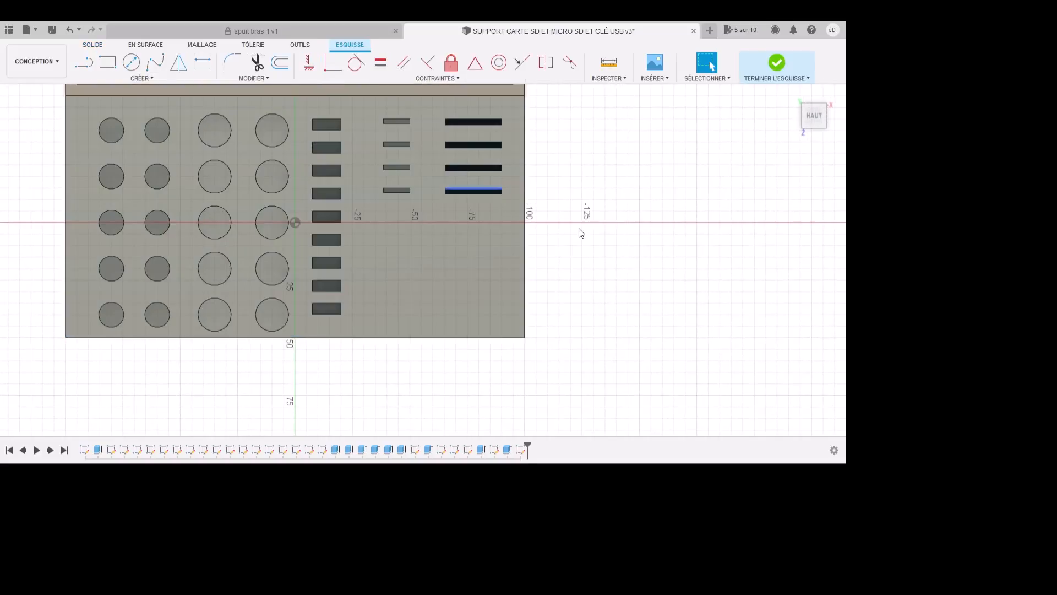
scroll(580, 228, up, 3)
scroll(538, 295, up, 2)
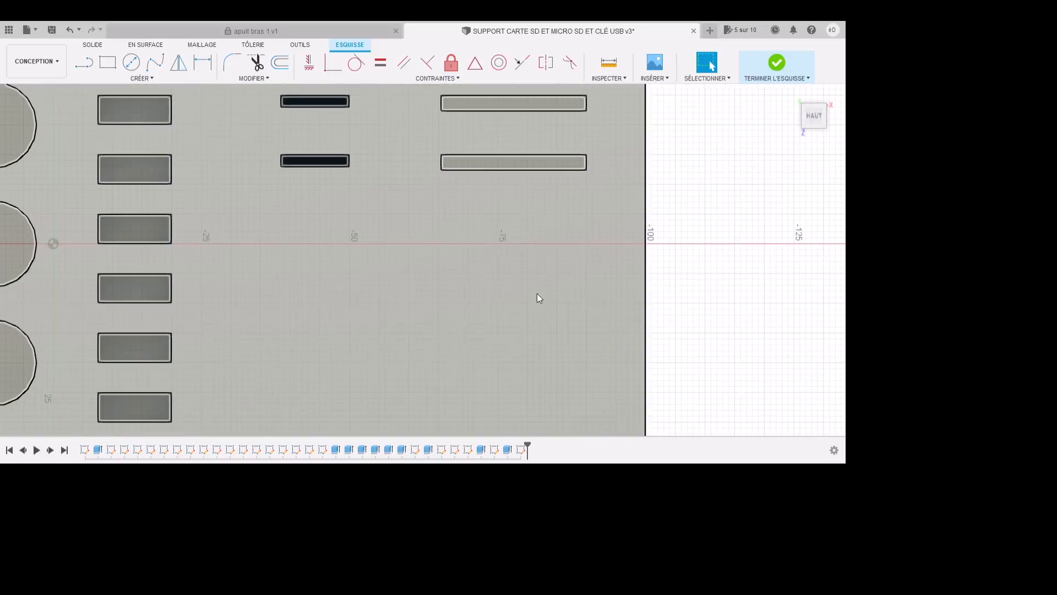
scroll(783, 317, down, 2)
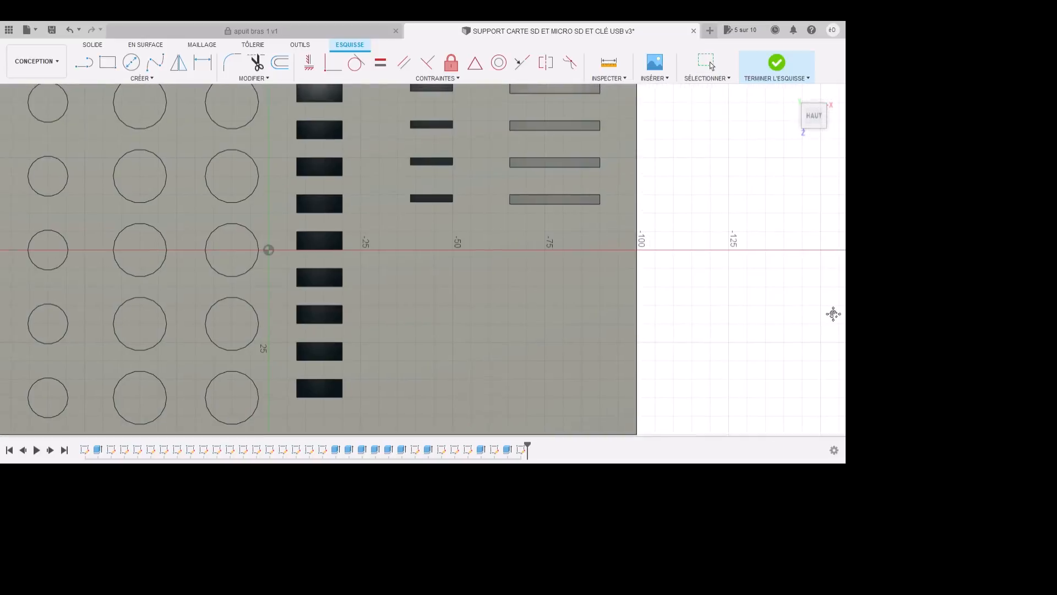
middle_drag(830, 311, 767, 354)
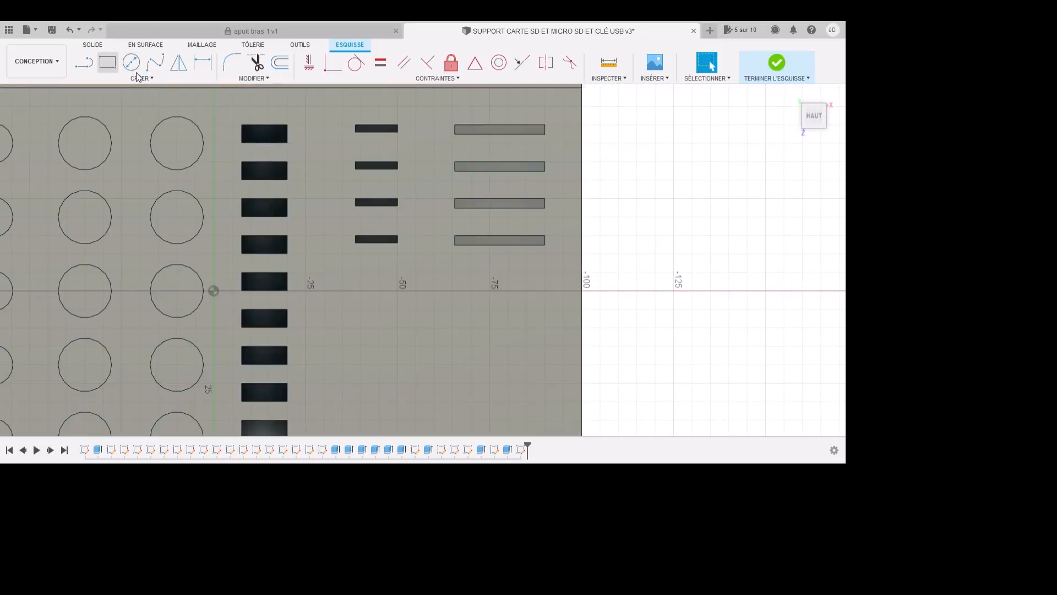
Step: Draw a rectangle 28.5 mm wide and 19.5 mm high just below the last long slot, aligned with the slots' right ends
click(108, 62)
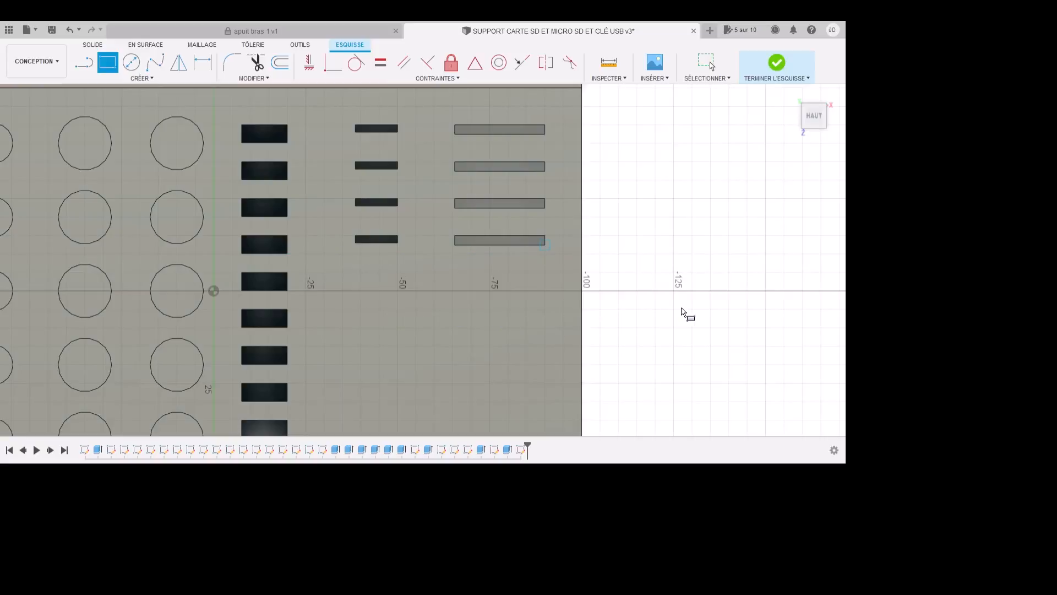
click(545, 253)
text(28.5)
text(19)
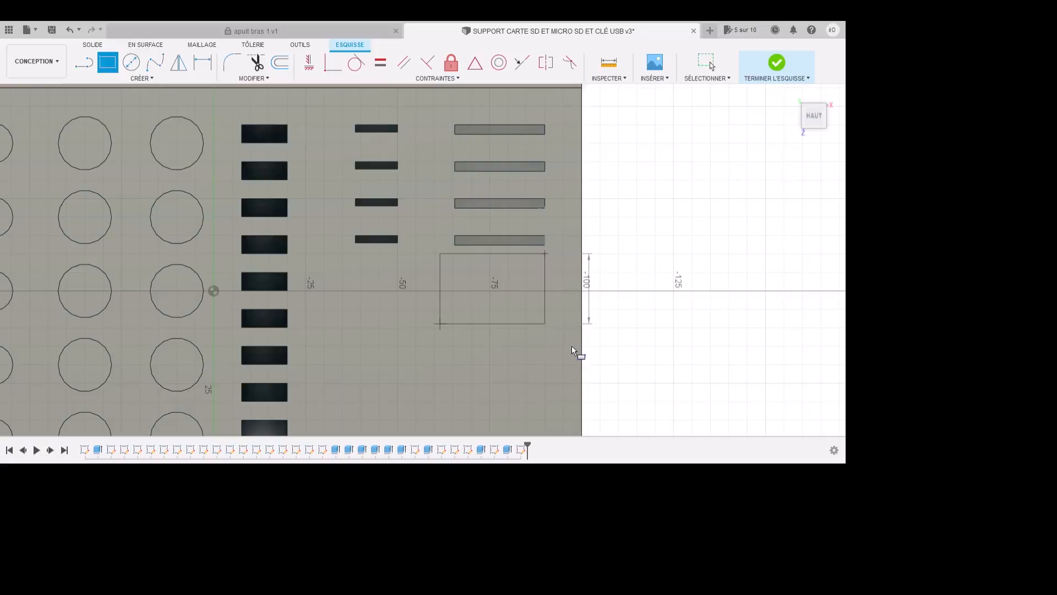
text(.5)
key(BackSpace)
text(7)
key(BackSpace)
text(5)
key(Return)
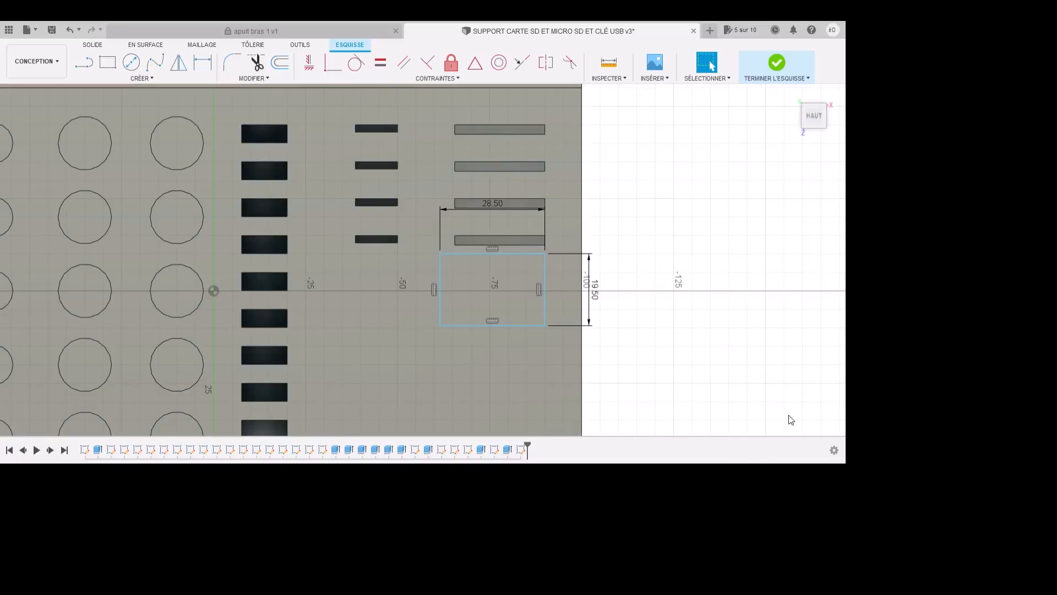
Step: Measure the gap between the lowest long slot and the upper edge of the new rectangle
mouse_move(790, 419)
middle_down()
mouse_move(805, 274)
mouse_move(786, 340)
middle_up()
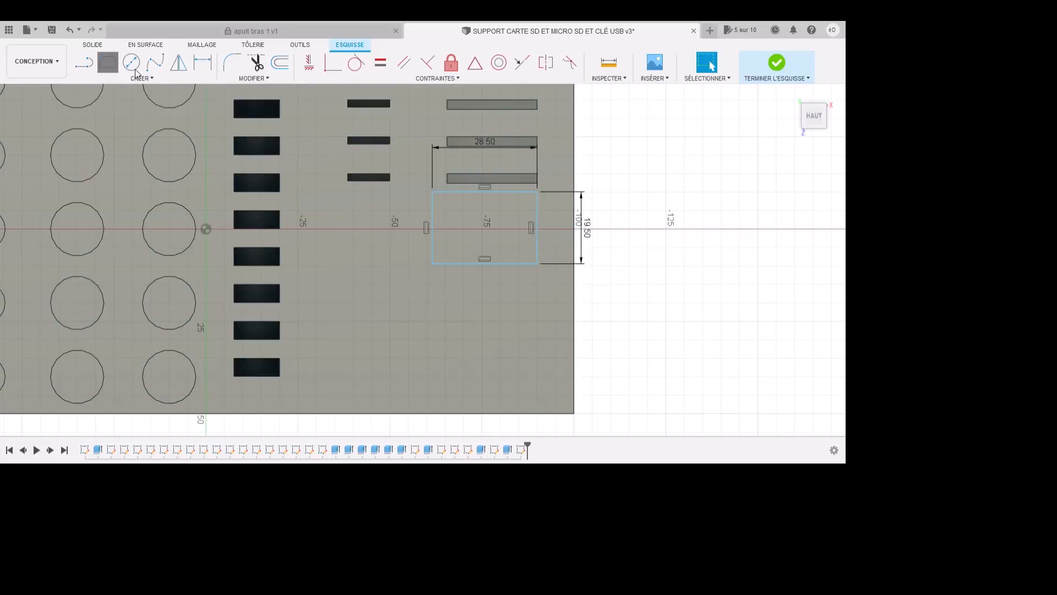
click(108, 62)
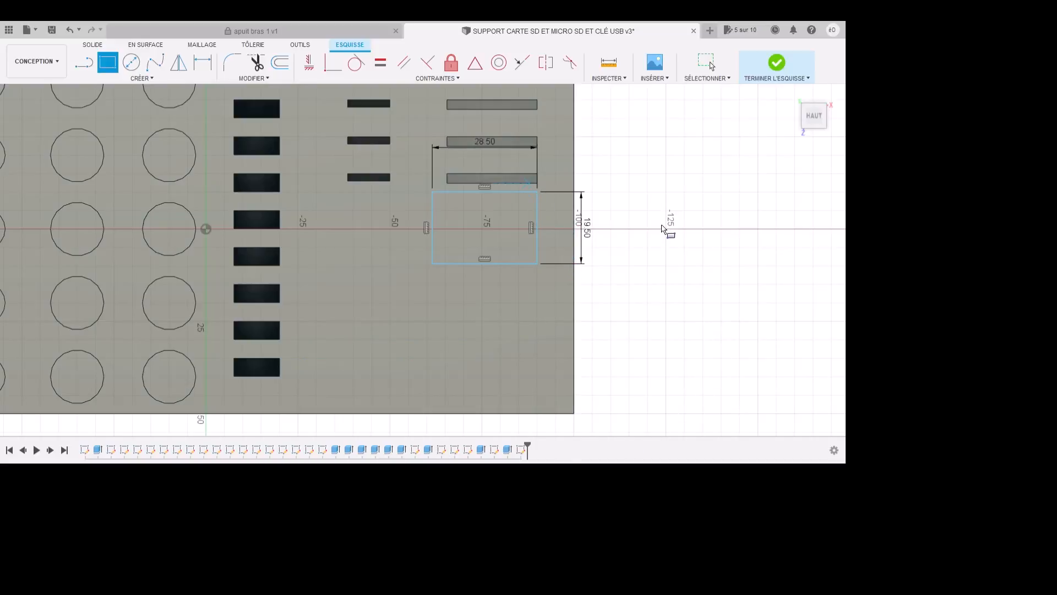
key(i)
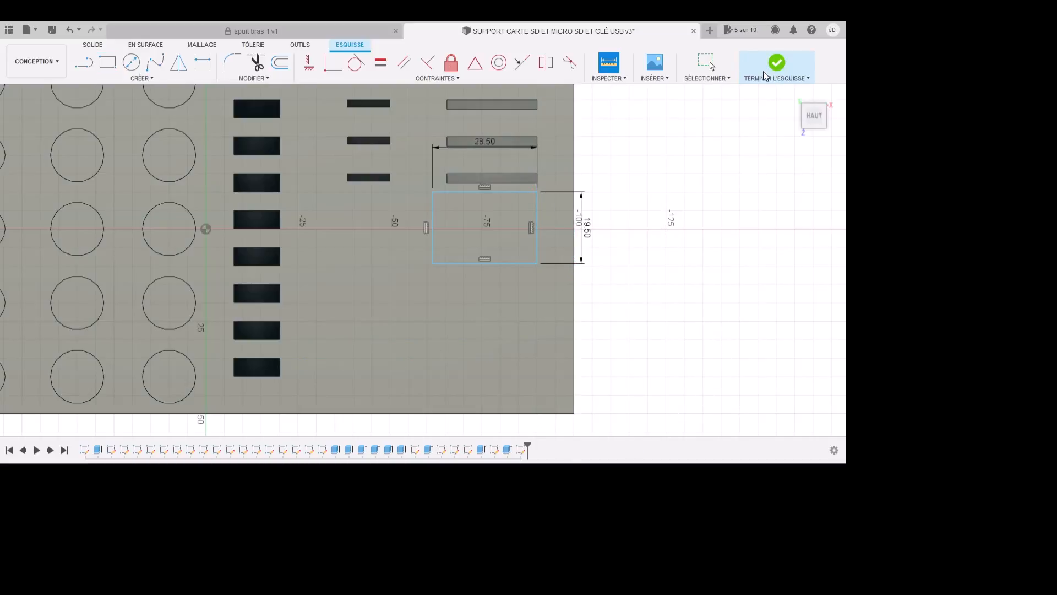
click(507, 183)
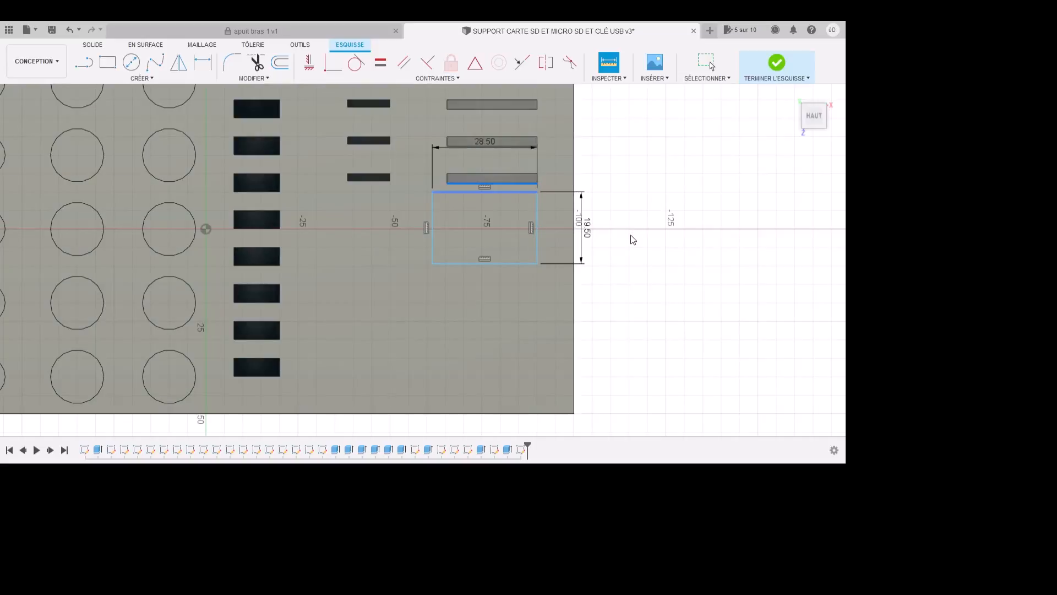
click(505, 191)
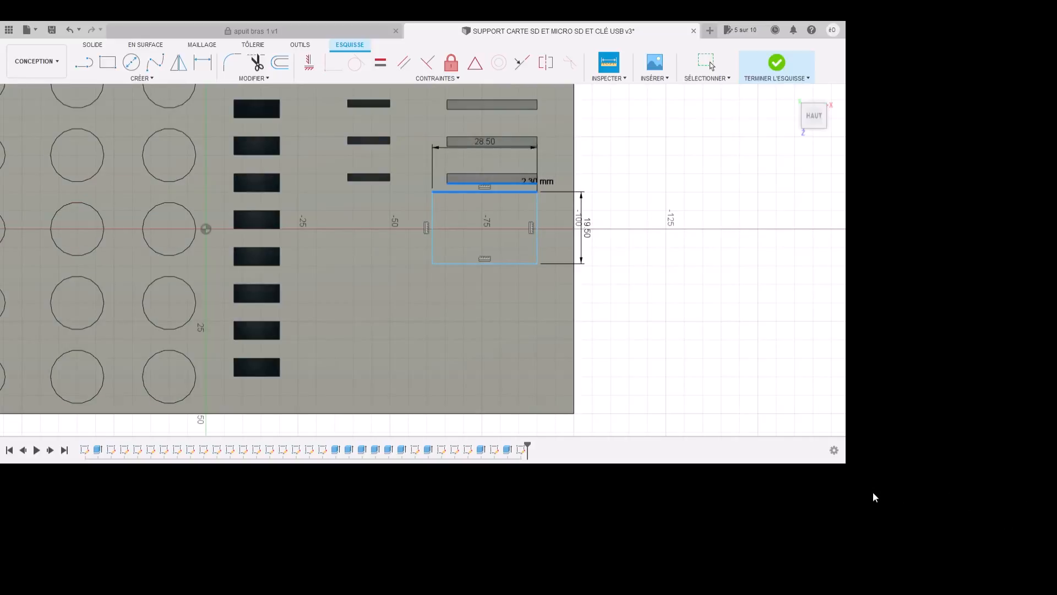
click(1030, 503)
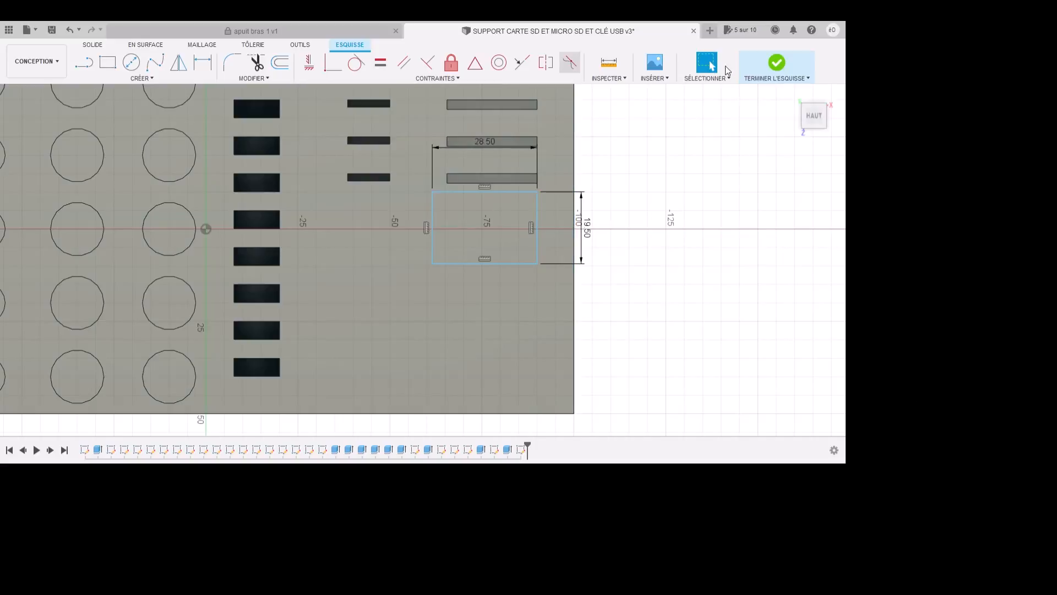
Step: Measure the gap between two adjacent slots in the middle column and the overall span of its three lowest slots
click(608, 62)
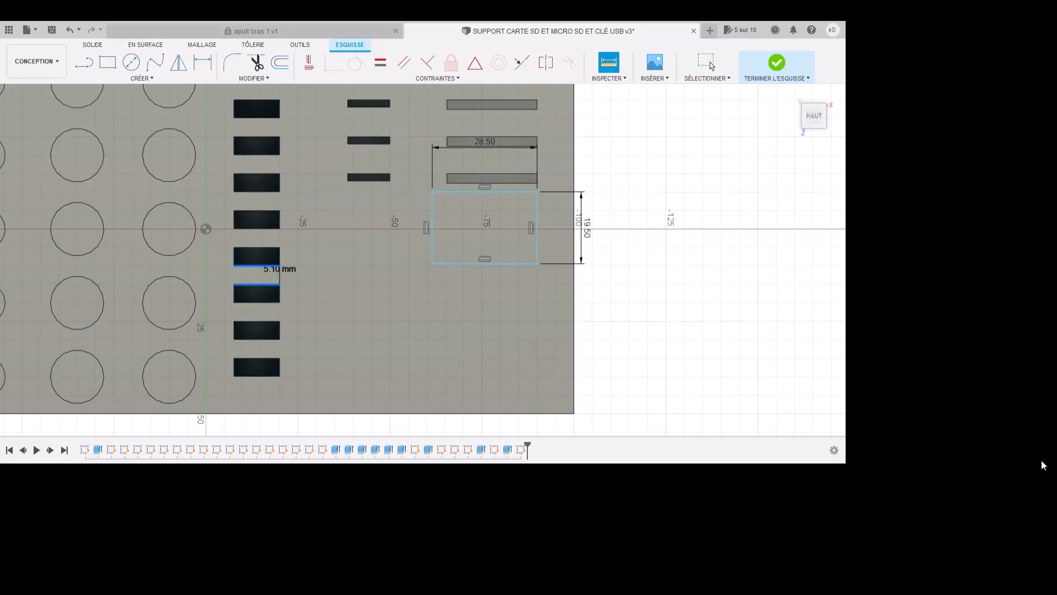
click(1034, 506)
click(755, 77)
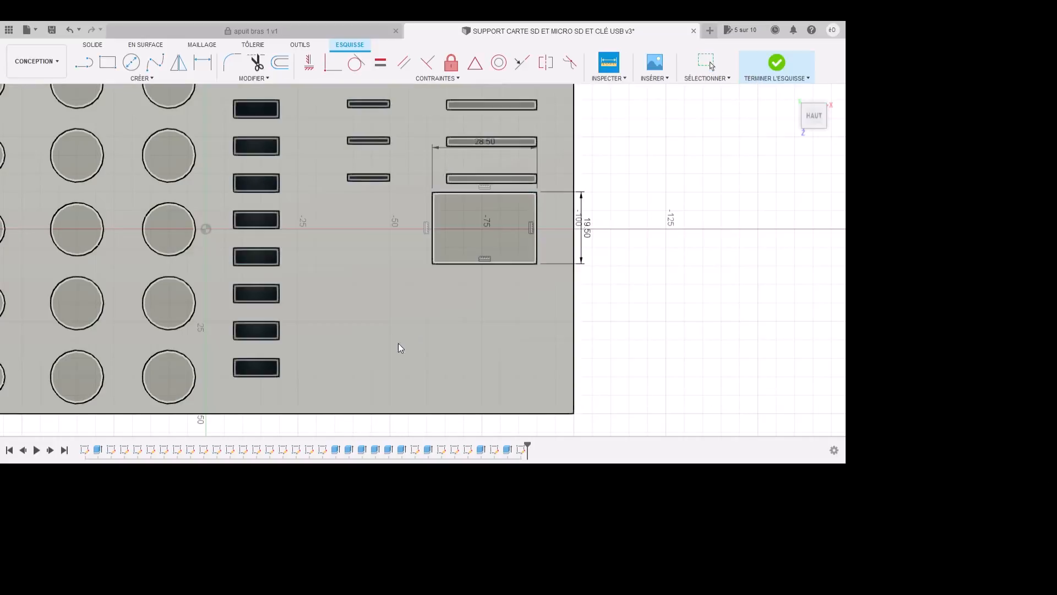
click(329, 351)
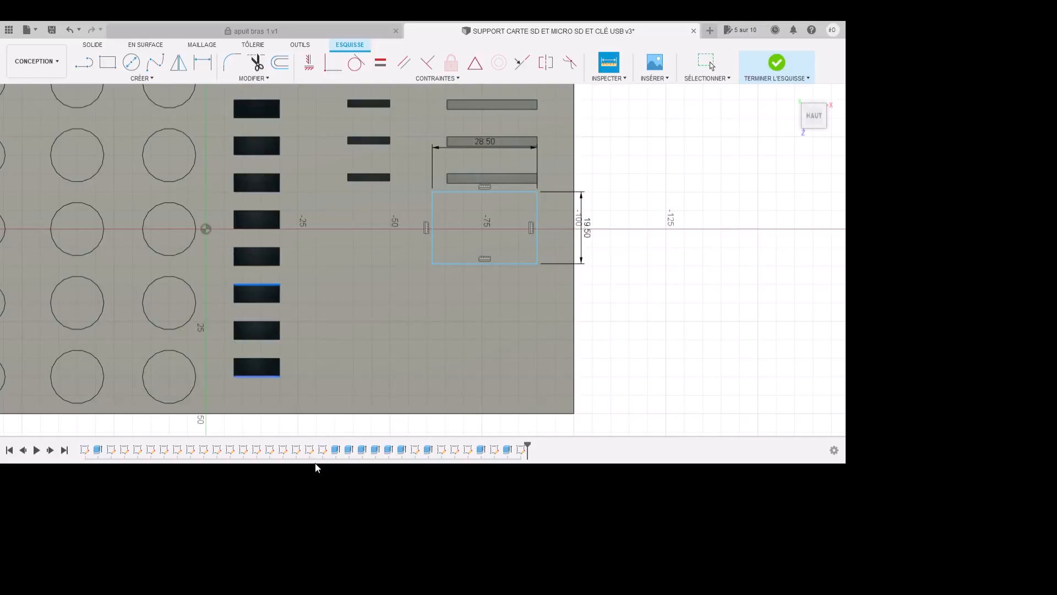
click(316, 463)
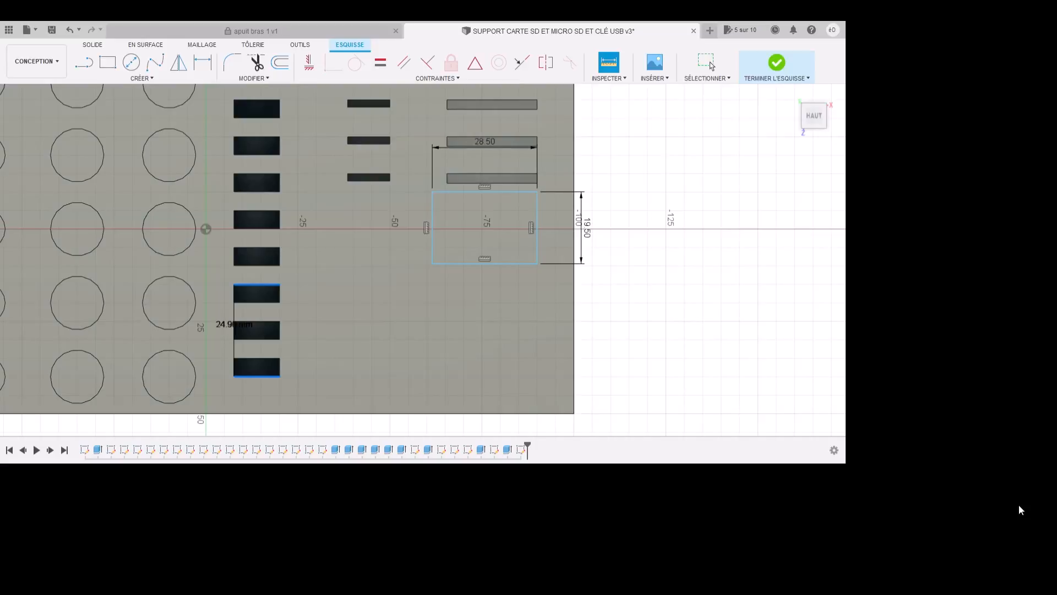
key(Escape)
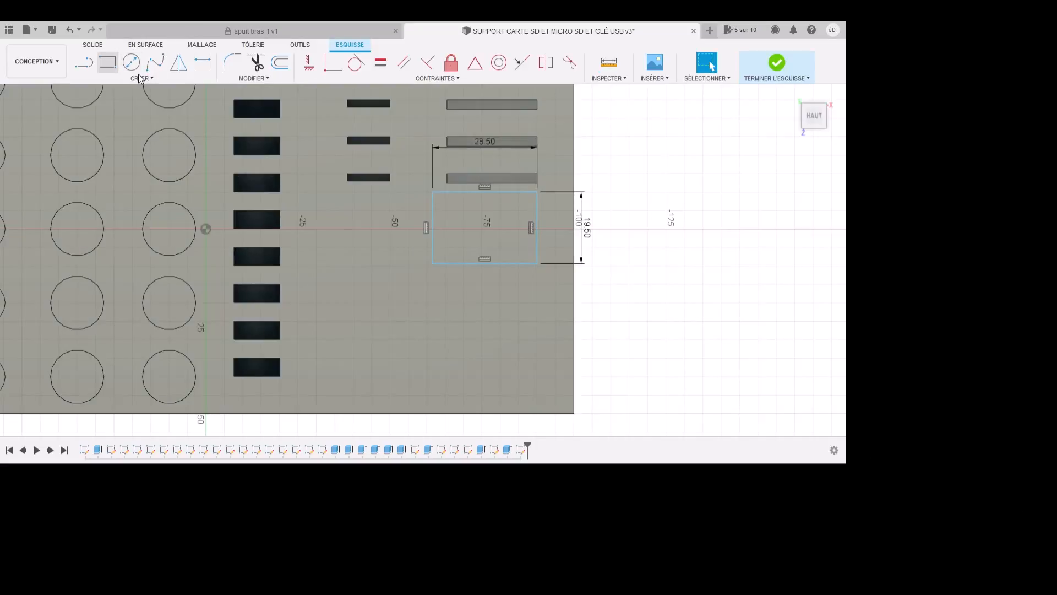
Step: Try to draw a second 28.5 by 19.5 mm rectangle adjoining the first rectangle's left edge
click(108, 62)
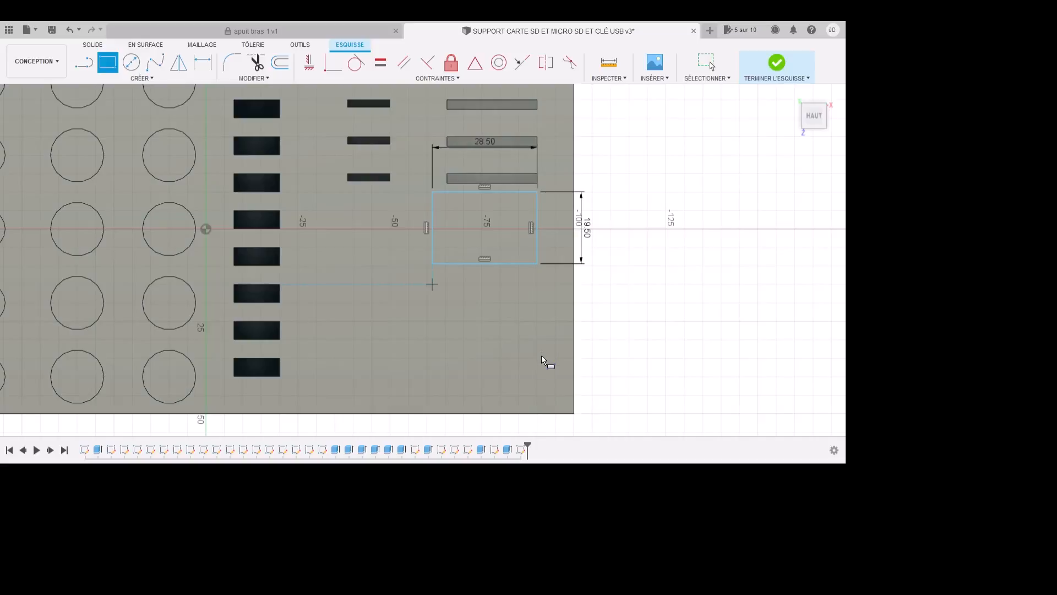
click(433, 284)
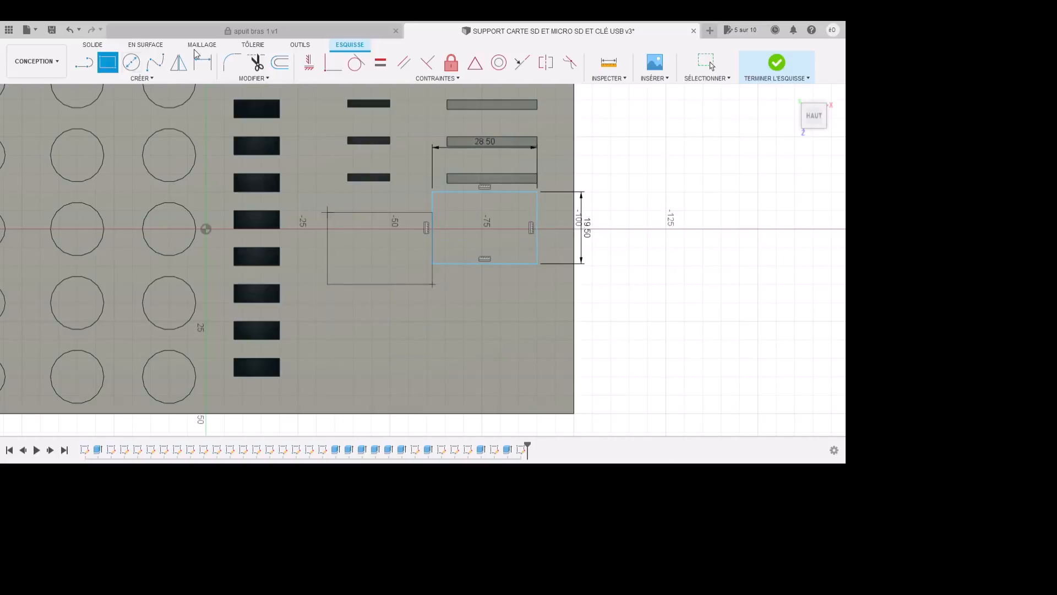
key(Return)
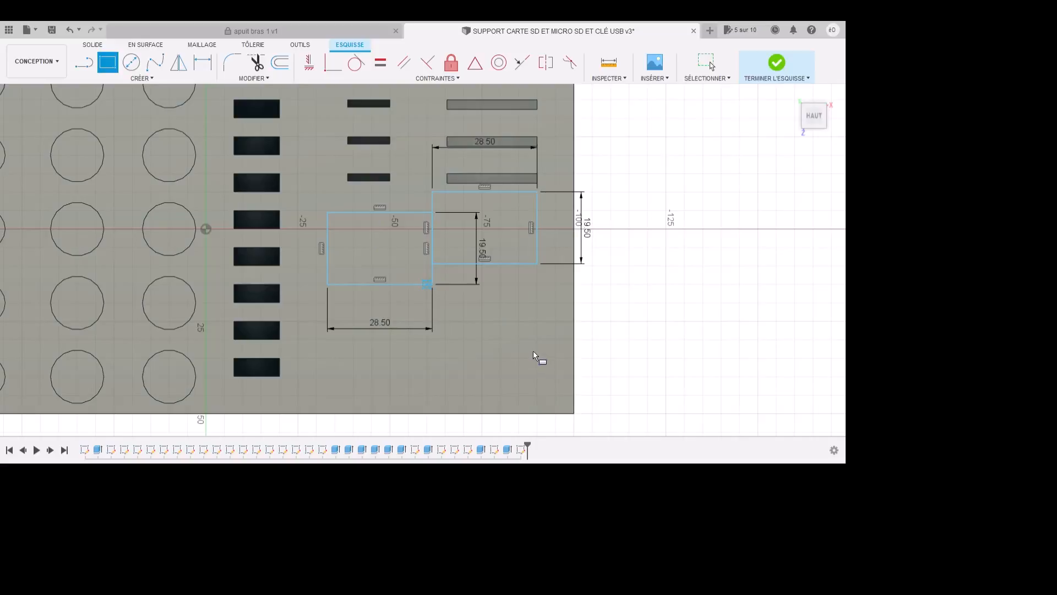
key(Escape)
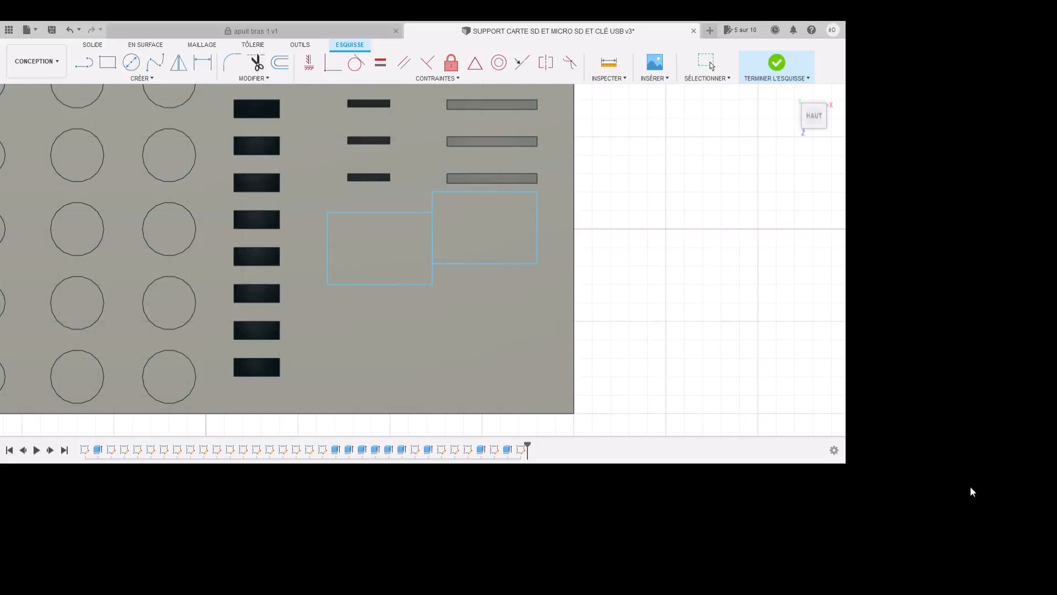
click(70, 29)
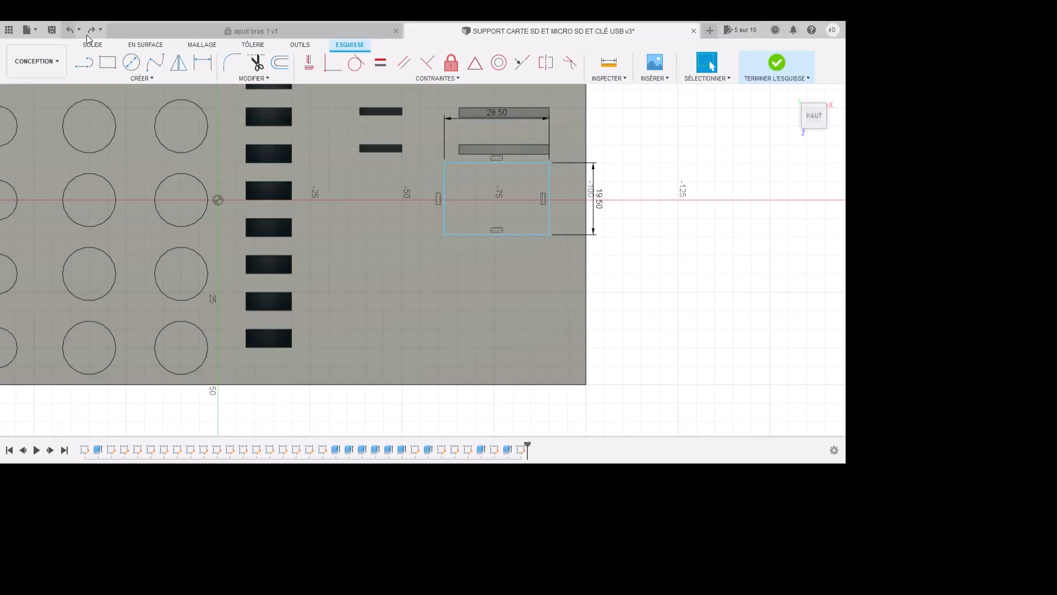
Step: Draw a second 28.5 by 19.5 mm rectangle below the first one, level with the upper edge of the third-lowest middle-column slot
click(108, 62)
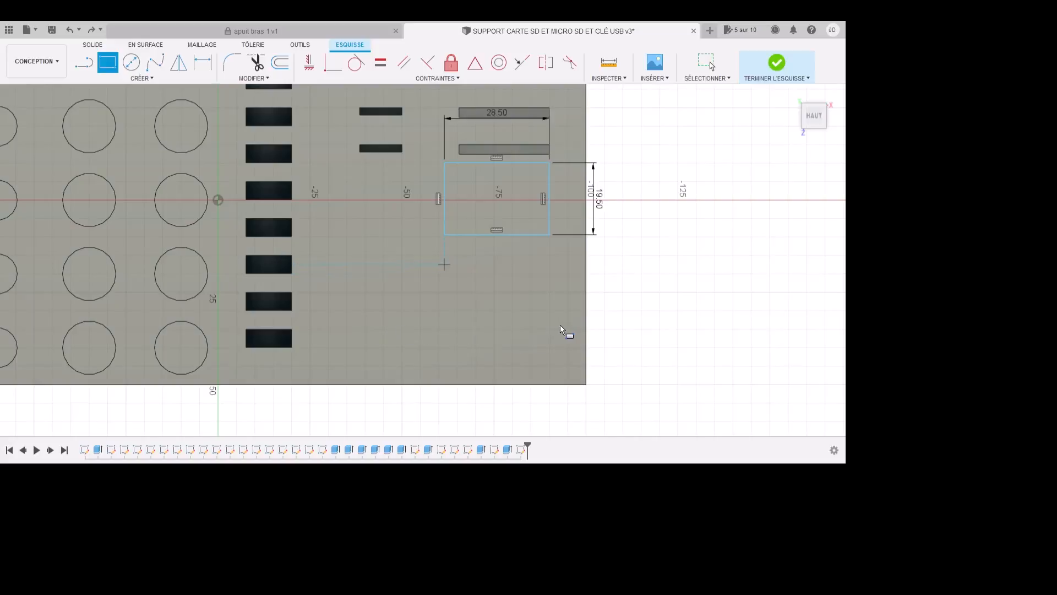
click(444, 264)
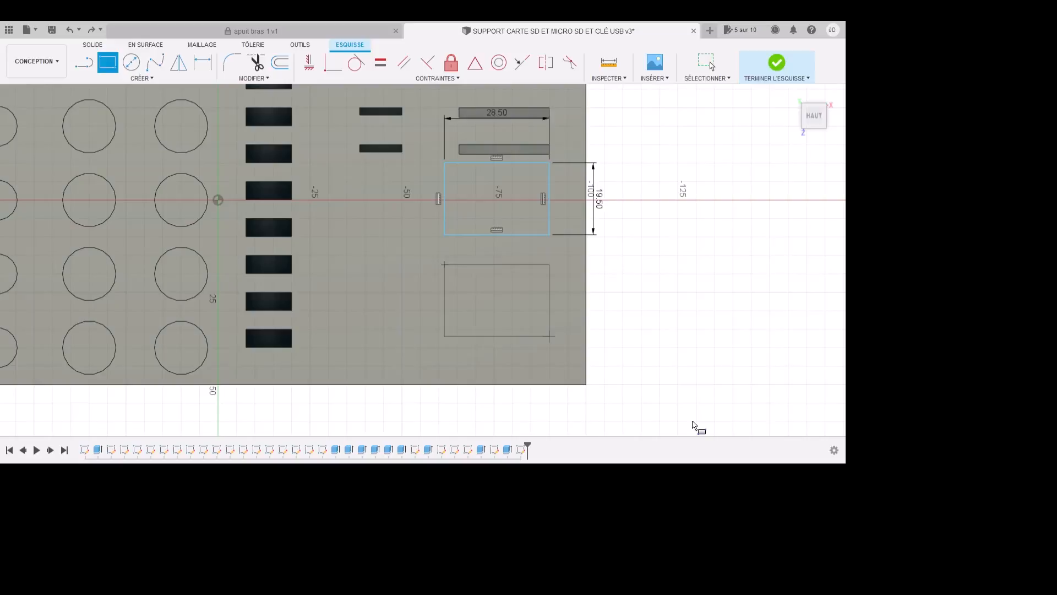
key(Return)
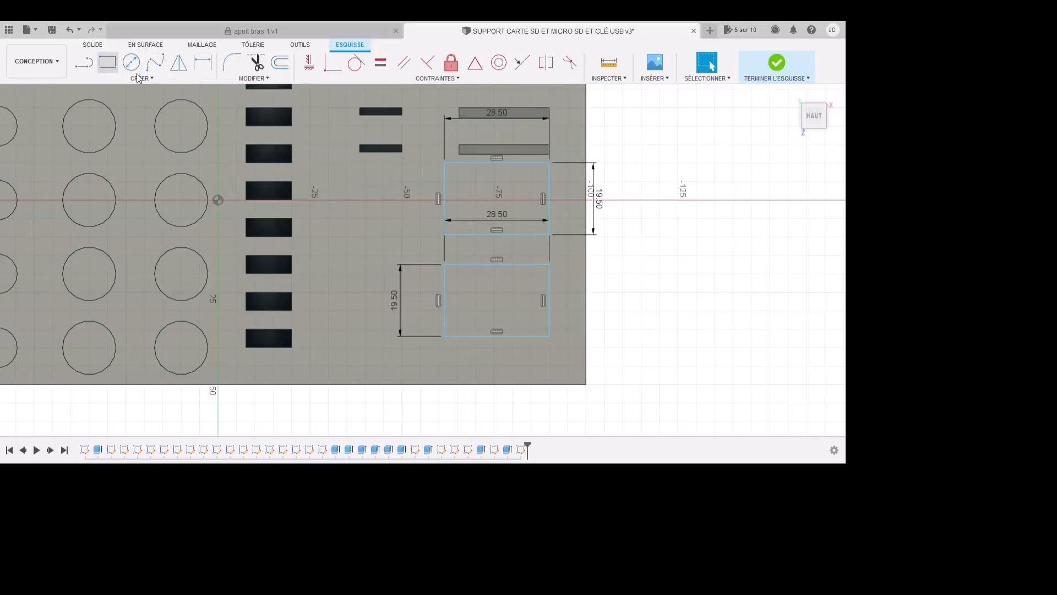
key(r)
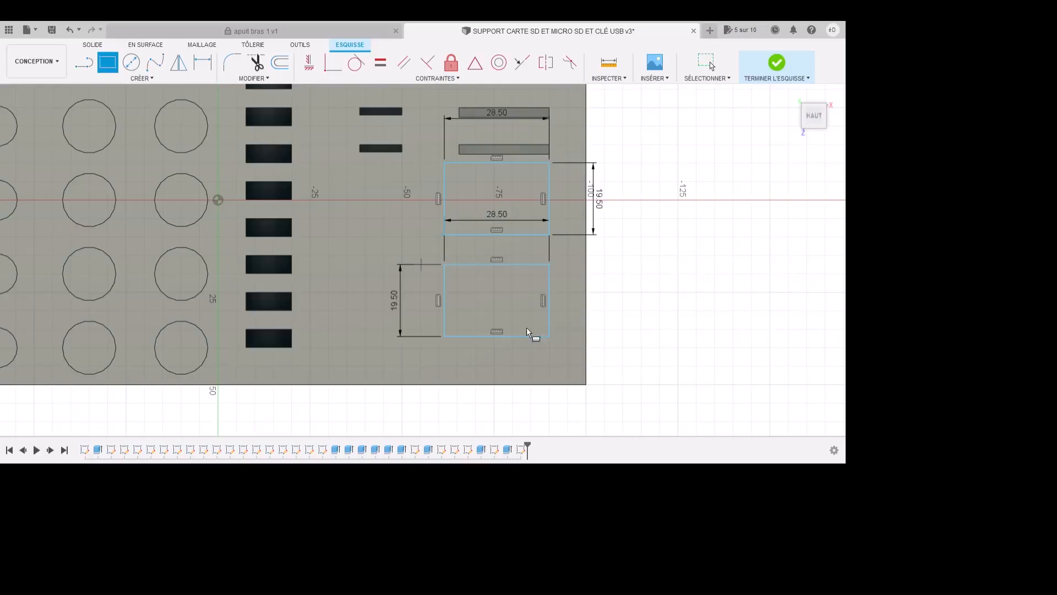
scroll(524, 293, up, 2)
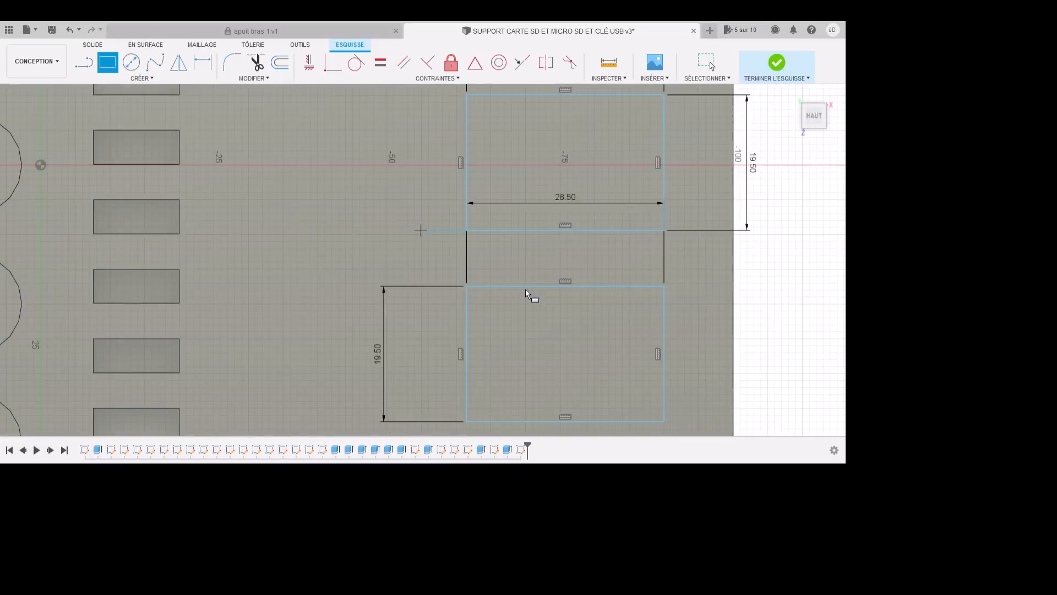
scroll(526, 289, down, 1)
scroll(527, 297, up, 1)
scroll(527, 300, down, 3)
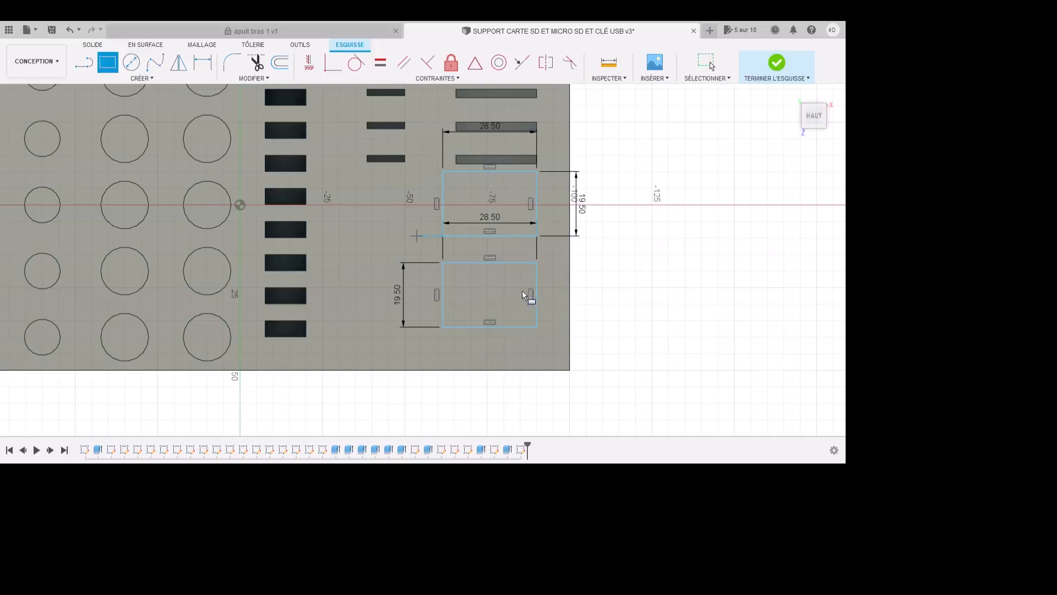
scroll(527, 292, up, 2)
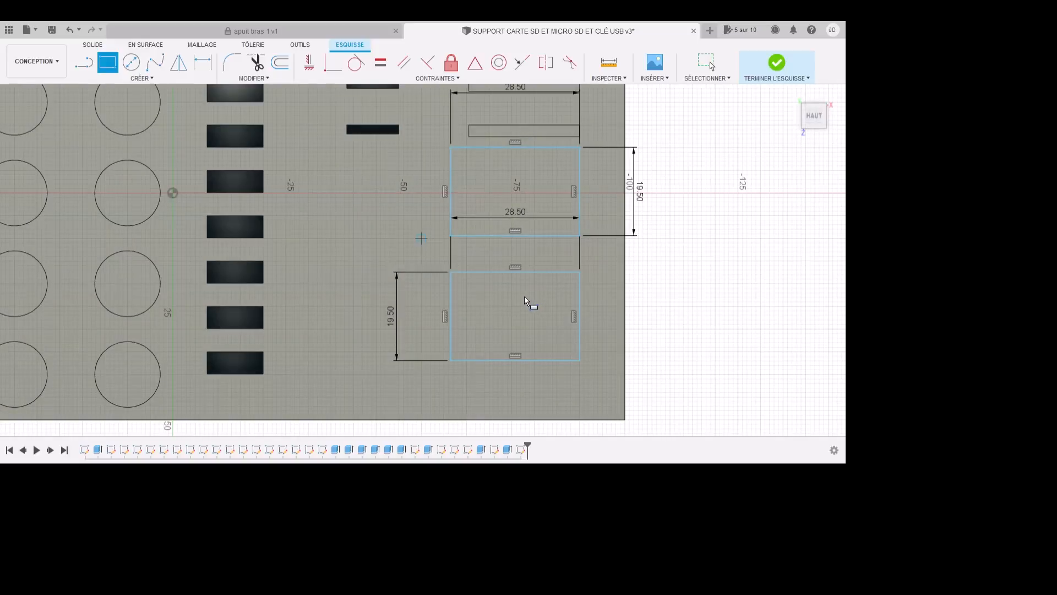
scroll(524, 292, down, 2)
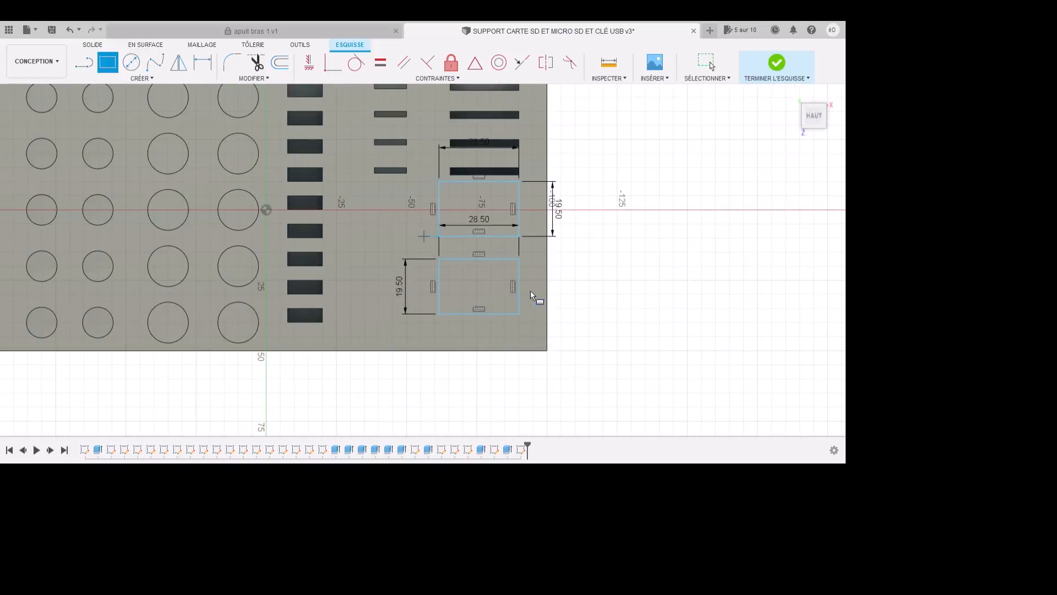
scroll(531, 293, up, 2)
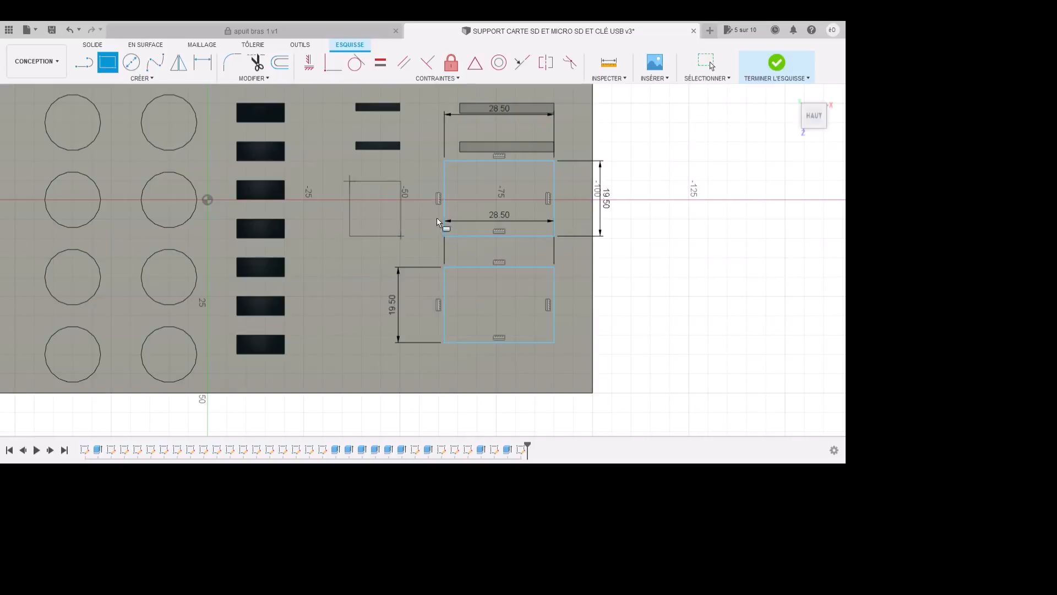
click(310, 172)
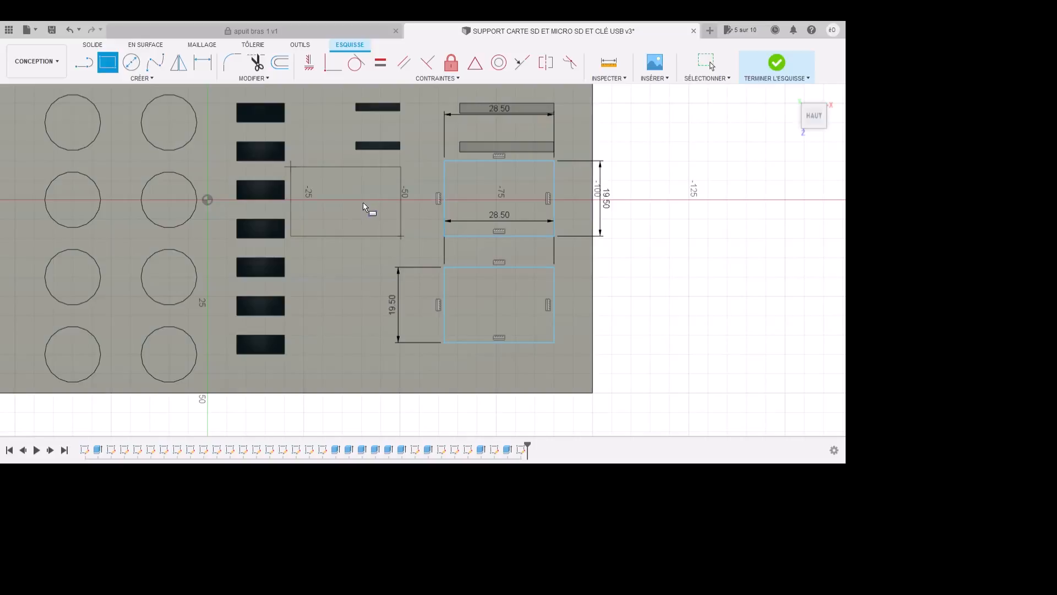
key(Escape)
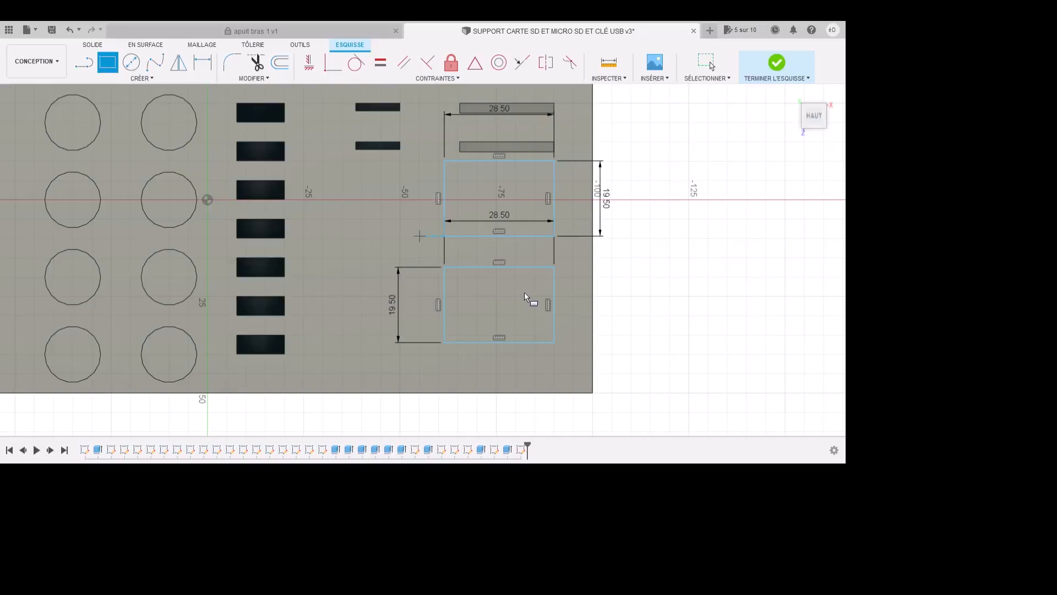
Step: Draw a third 28.5 by 19.5 mm rectangle to the left of the first one, level with its upper and lower edges
scroll(527, 296, up, 2)
scroll(527, 297, up, 2)
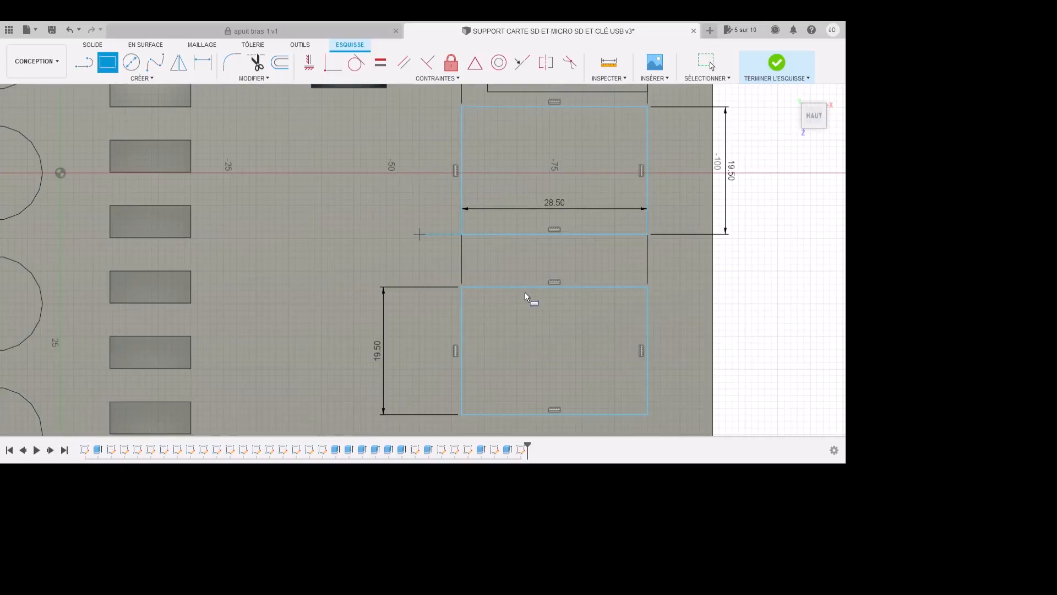
scroll(527, 296, down, 3)
scroll(527, 296, down, 2)
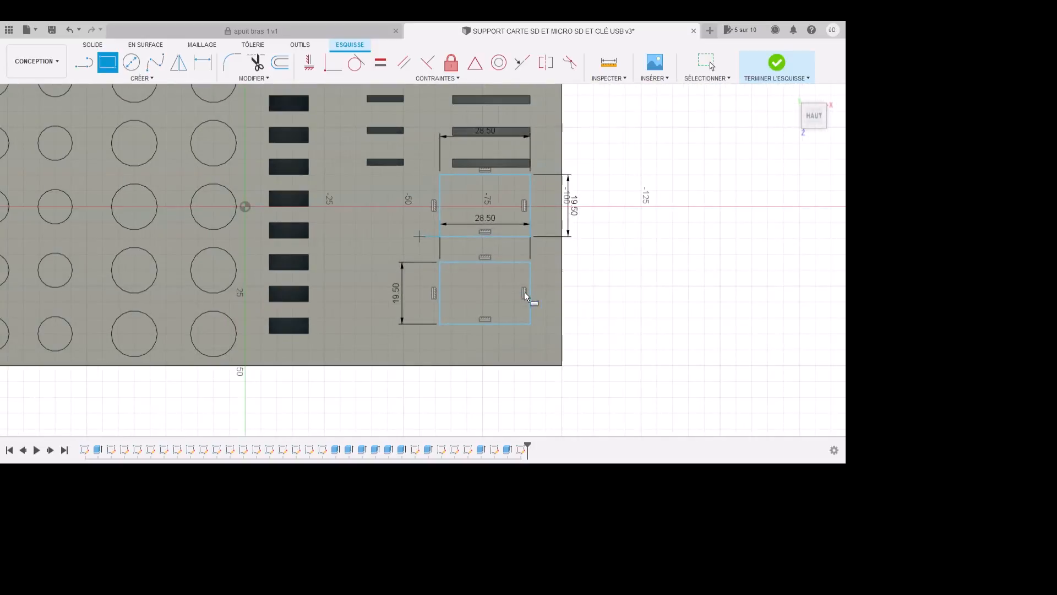
scroll(527, 296, up, 2)
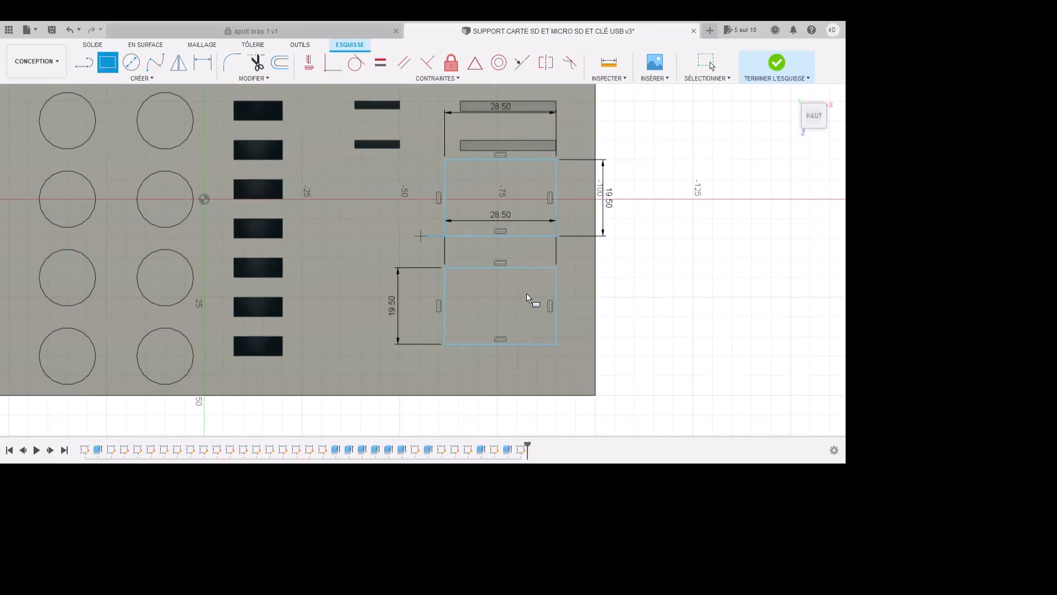
click(525, 294)
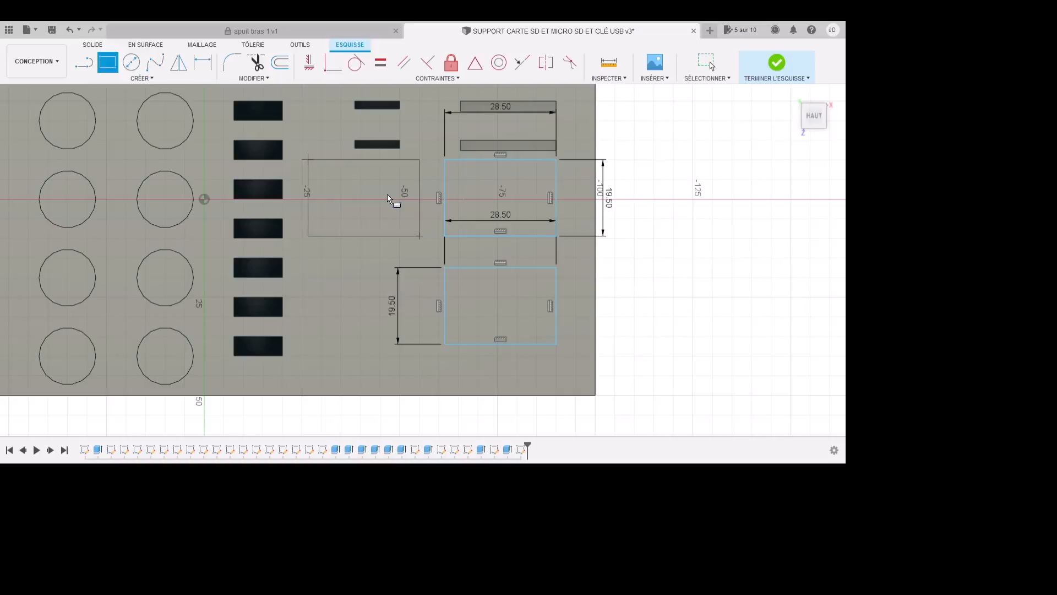
key(Return)
key(Escape)
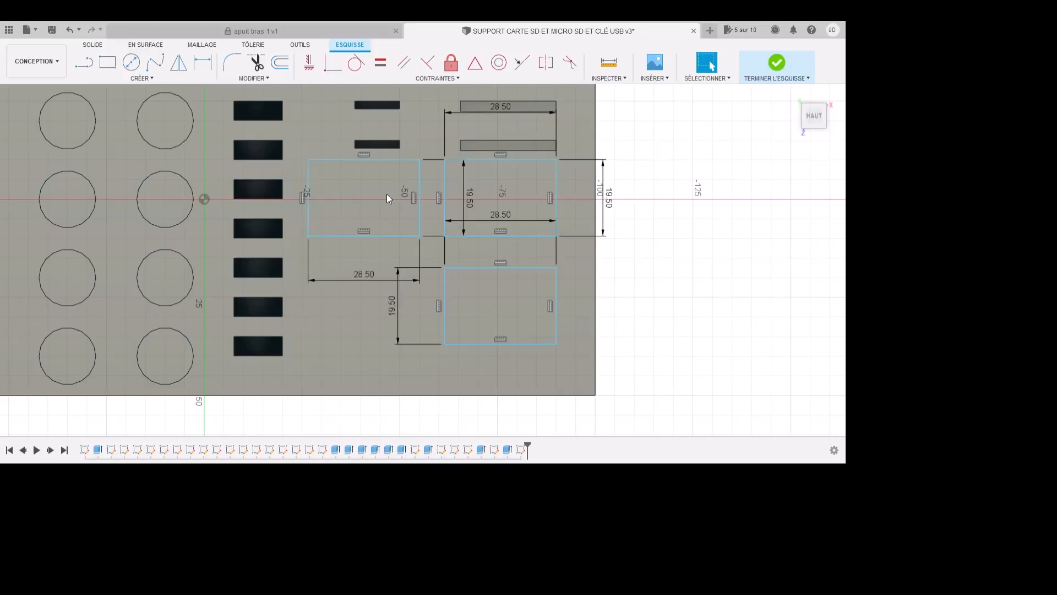
Step: Draw a fourth 28.5 by 19.5 mm rectangle below the third, level with the second one, and finish the sketch
key(r)
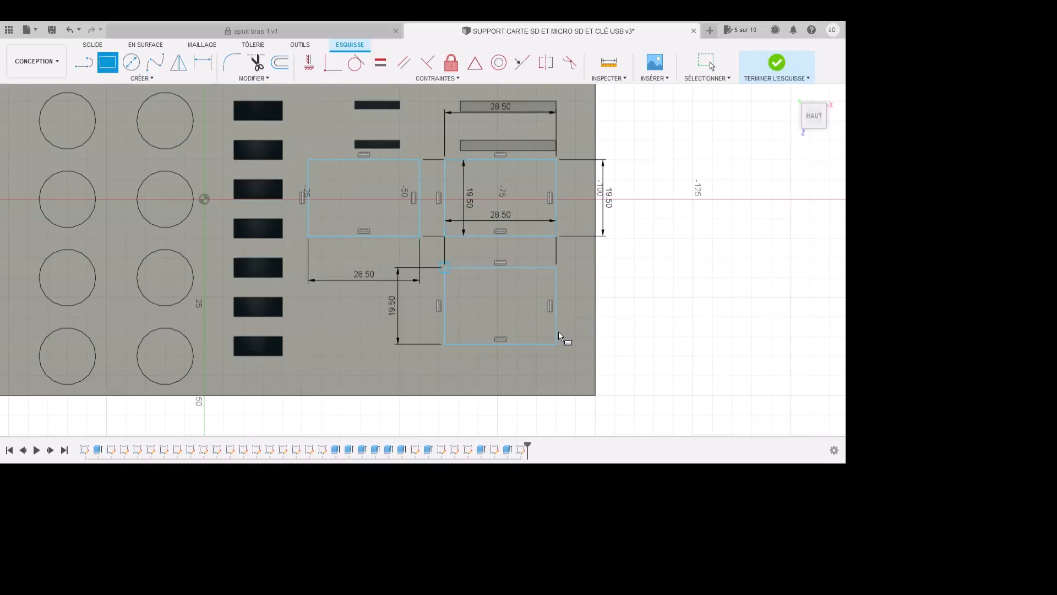
click(525, 330)
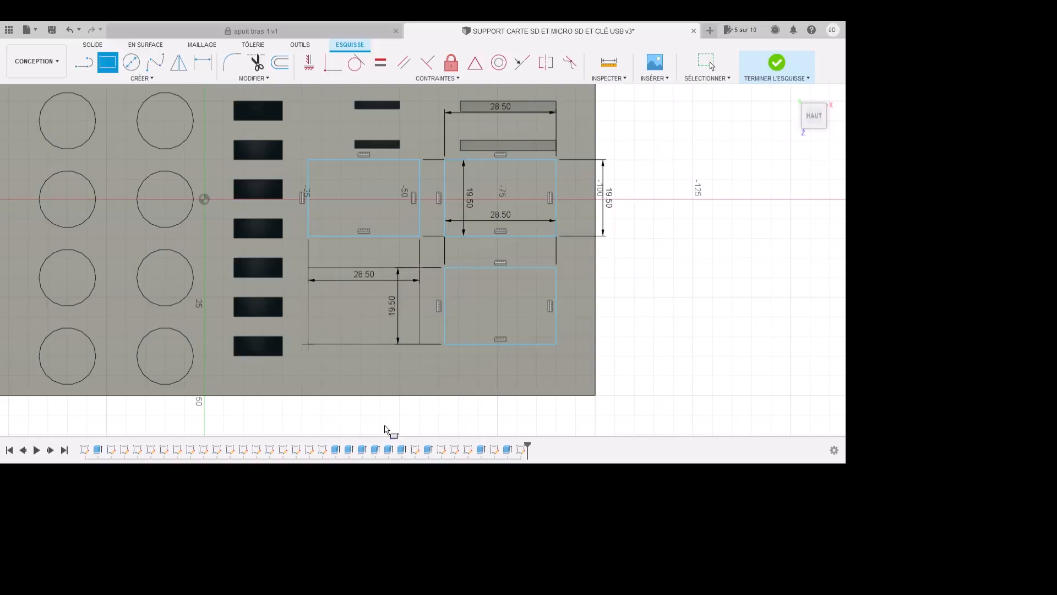
key(Return)
key(Escape)
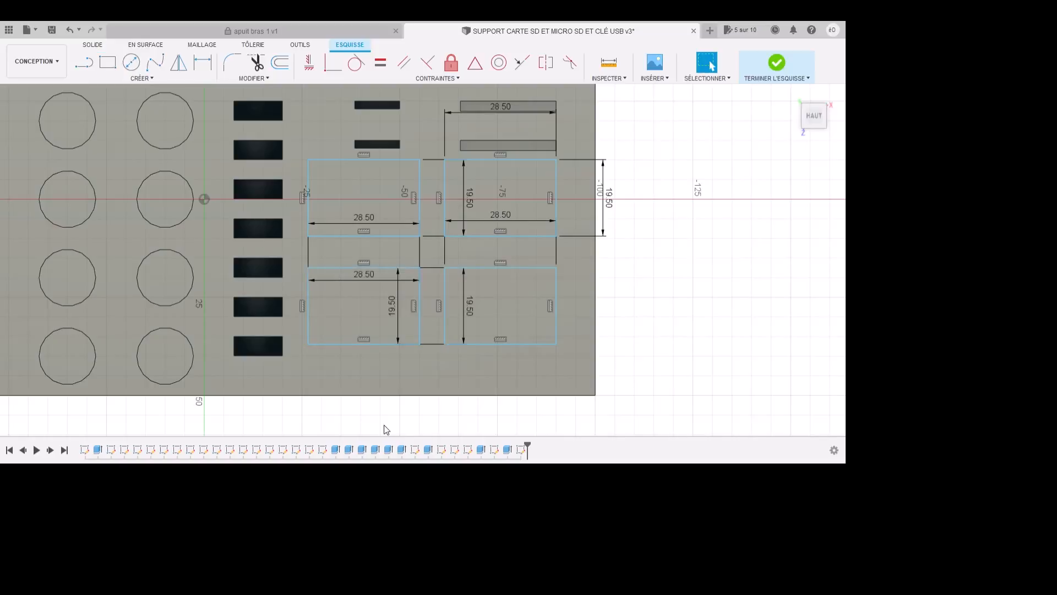
scroll(738, 423, down, 2)
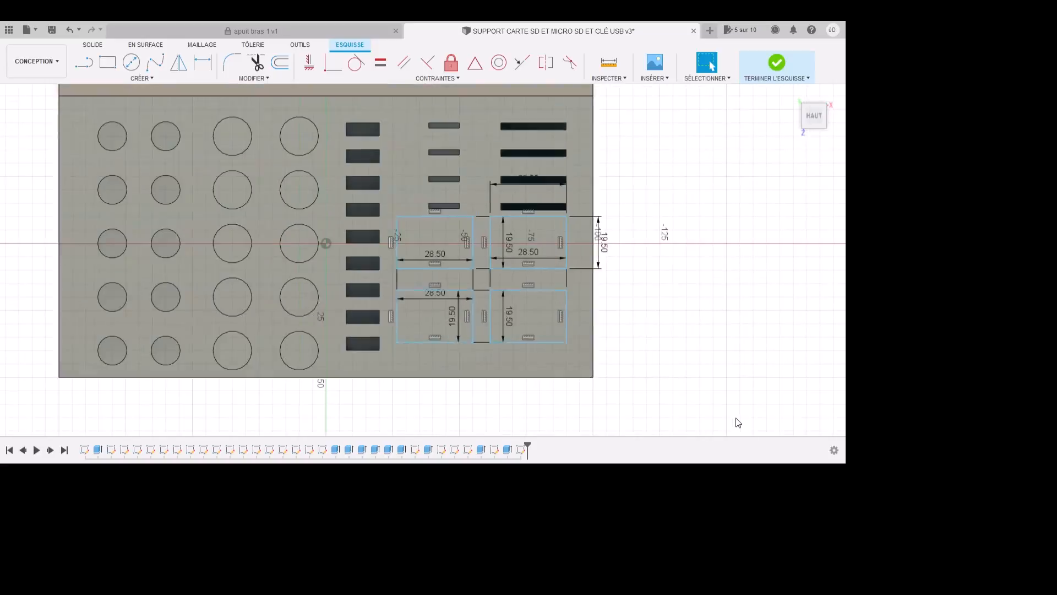
scroll(738, 422, up, 1)
middle_drag(825, 402, 761, 434)
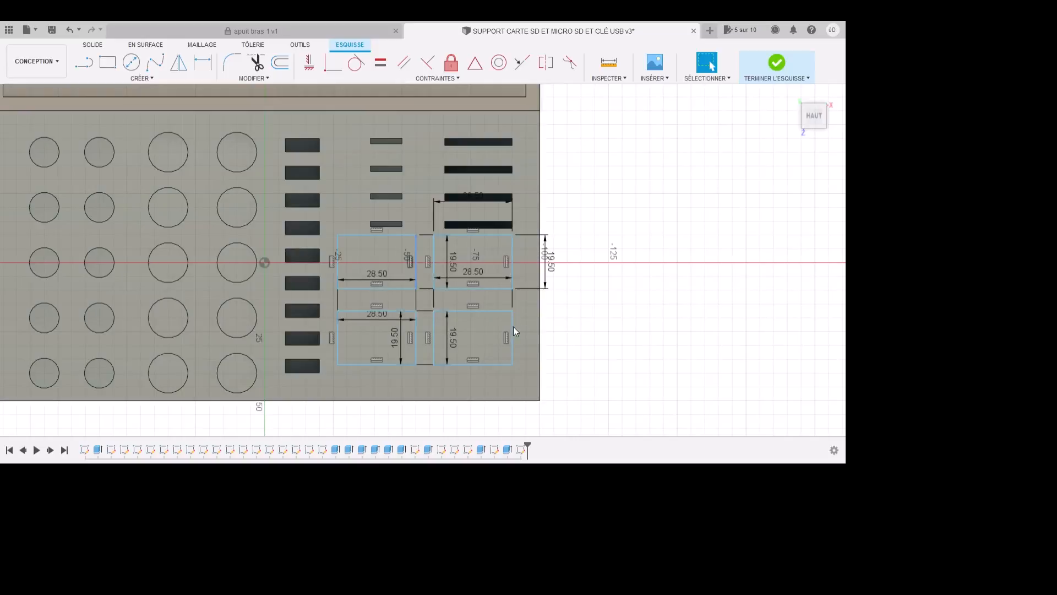
click(1003, 470)
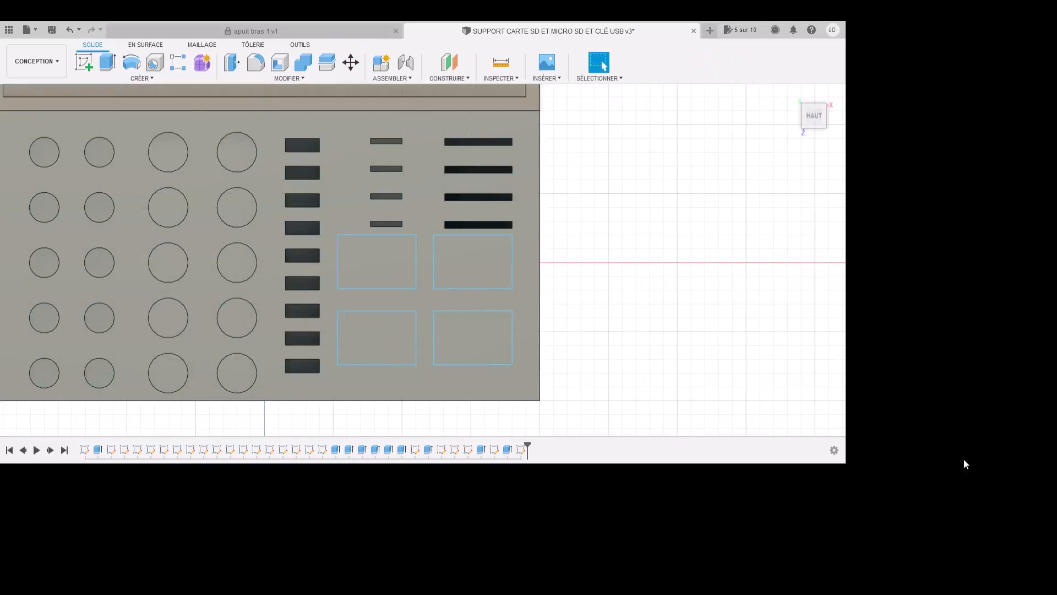
Step: Measure the gap between the facing edges of the two upper rectangles
scroll(549, 296, up, 3)
scroll(800, 374, down, 5)
scroll(802, 378, up, 4)
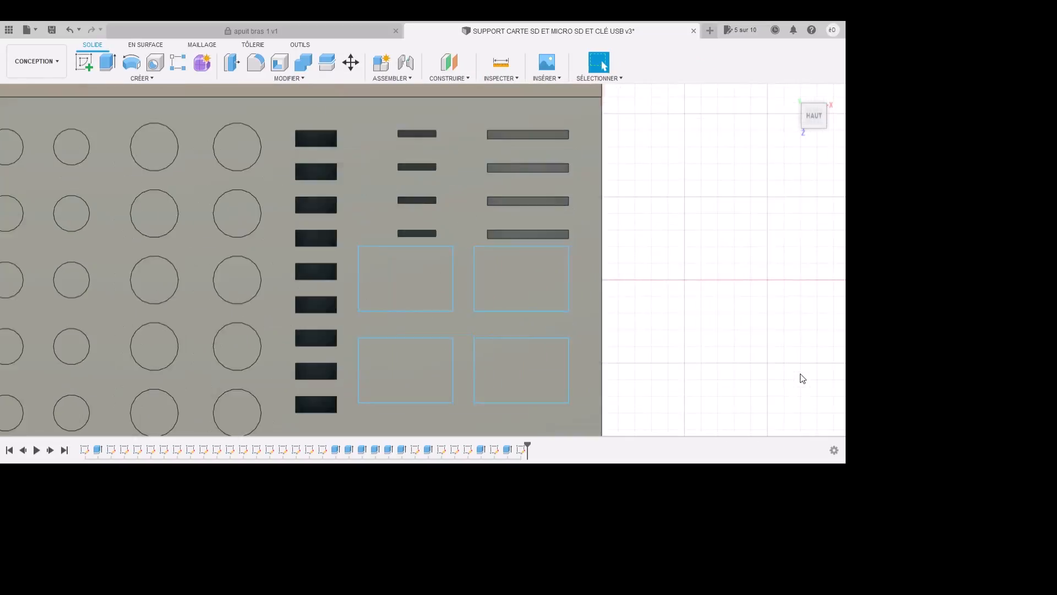
key(i)
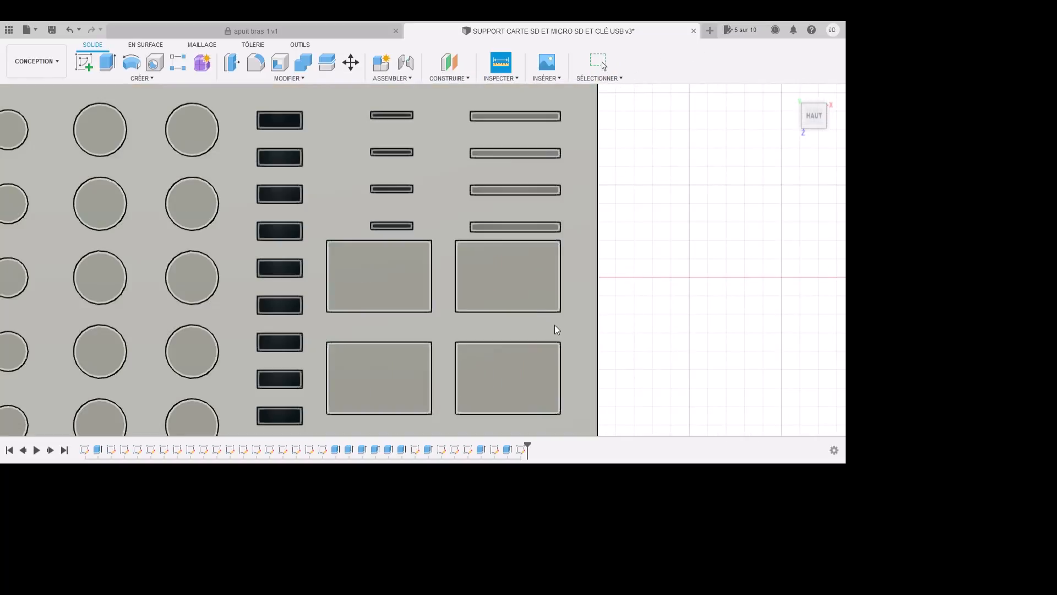
click(569, 336)
click(538, 341)
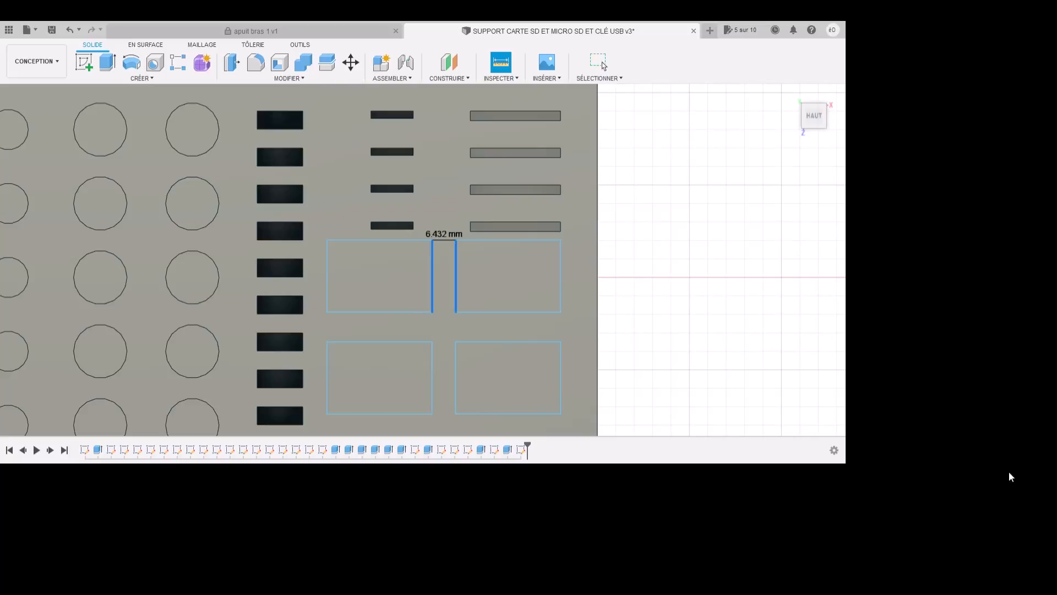
key(Escape)
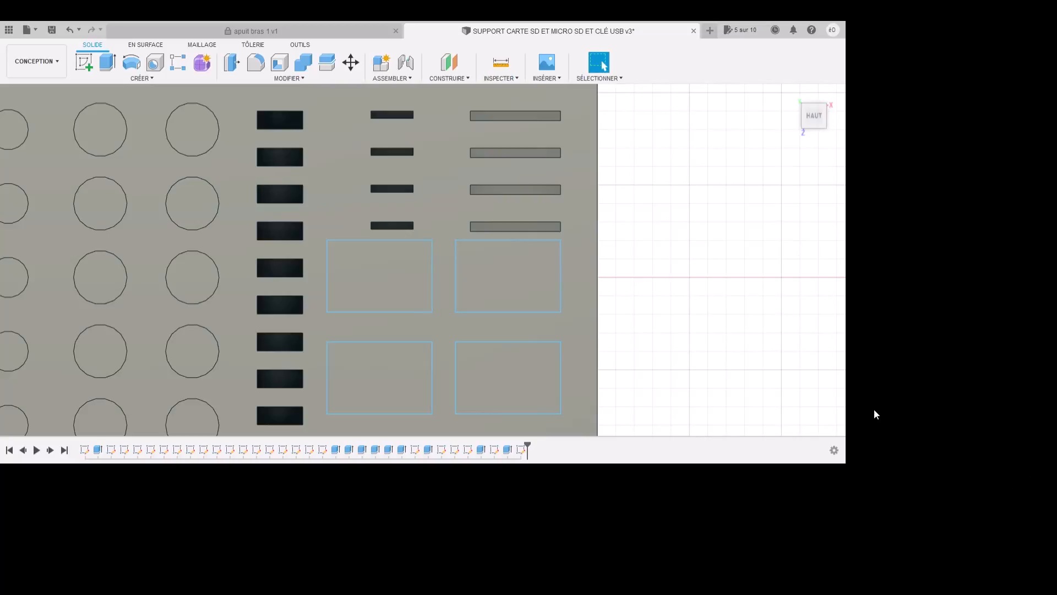
Step: Examine the layout of the four rectangles against the slots and edges of the holder's top face
shift+middle_drag(874, 409, 723, 465)
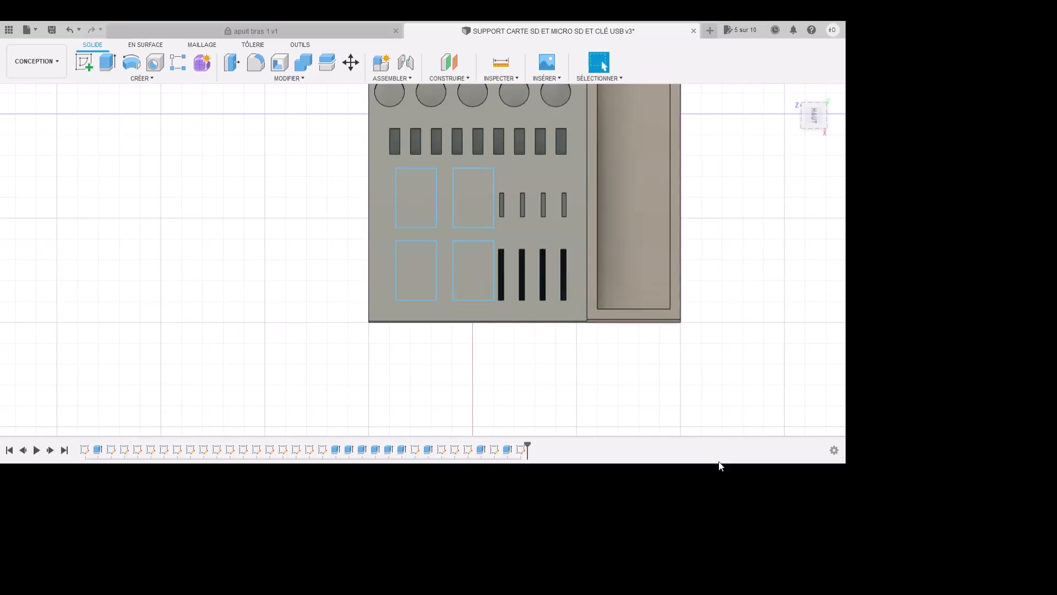
scroll(719, 466, down, 6)
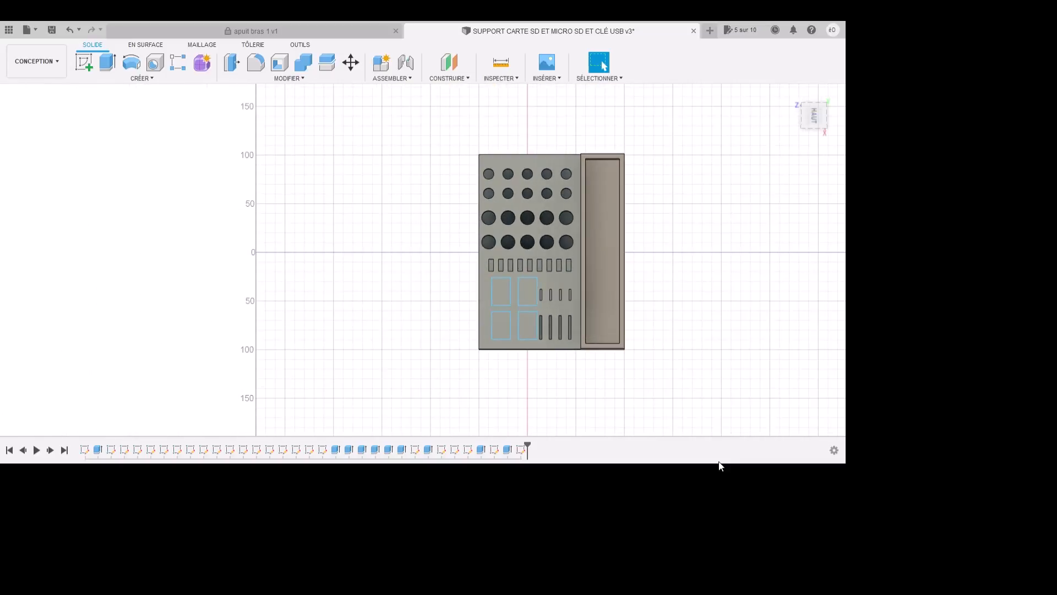
middle_drag(713, 476, 660, 469)
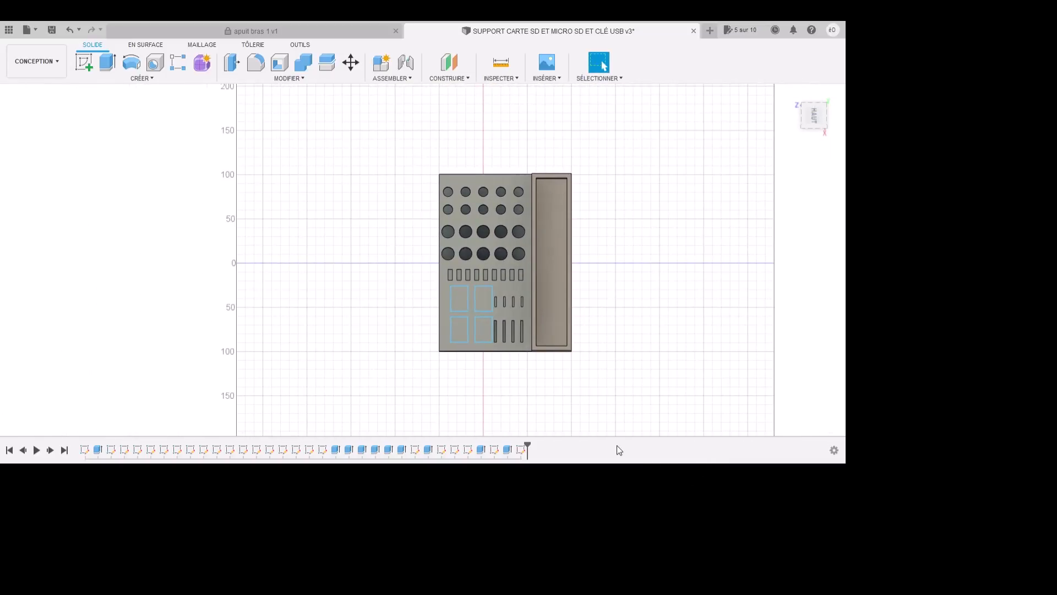
scroll(617, 444, up, 4)
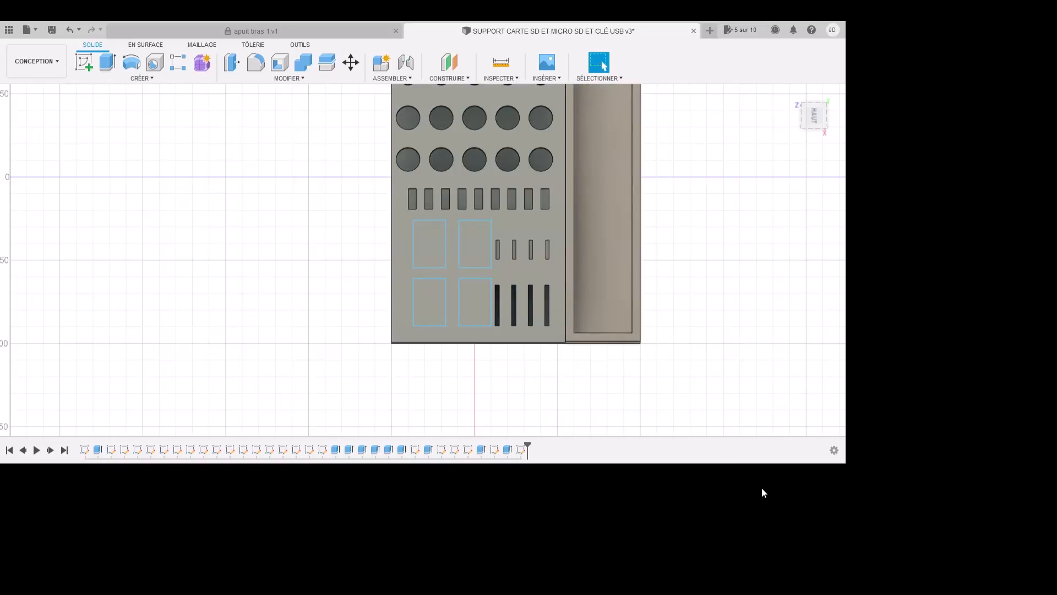
scroll(617, 296, up, 3)
scroll(617, 296, down, 2)
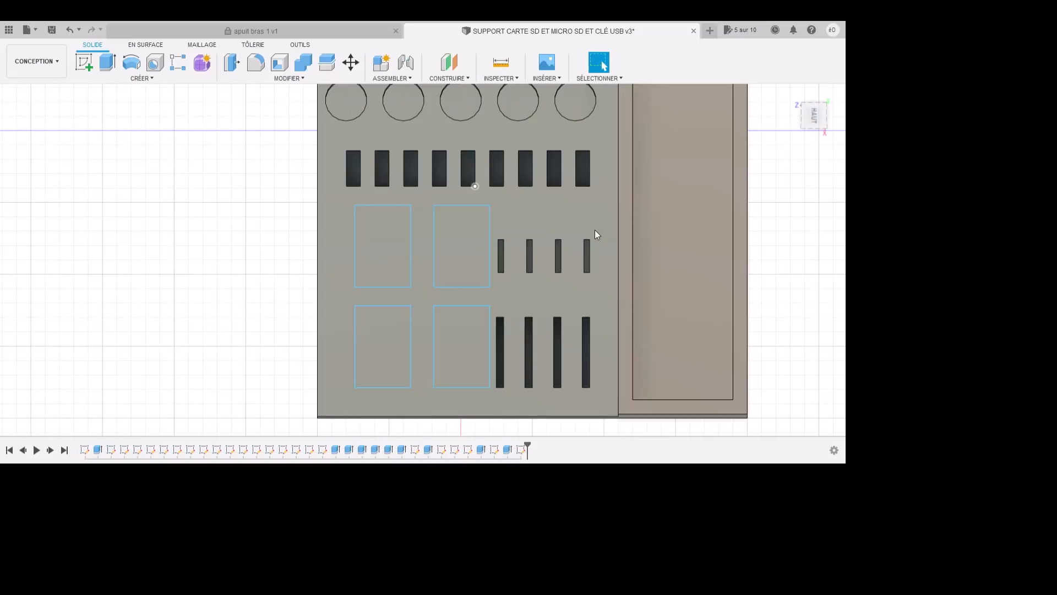
scroll(728, 303, up, 3)
scroll(728, 303, down, 6)
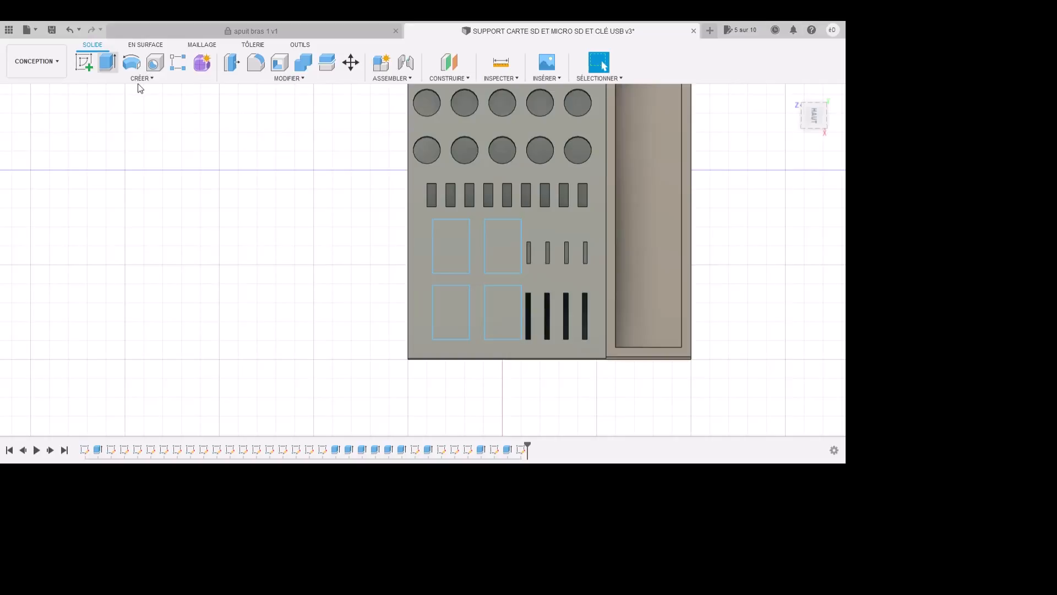
Step: Extrude the four rectangles downward as a cut to form pockets in the holder
click(111, 67)
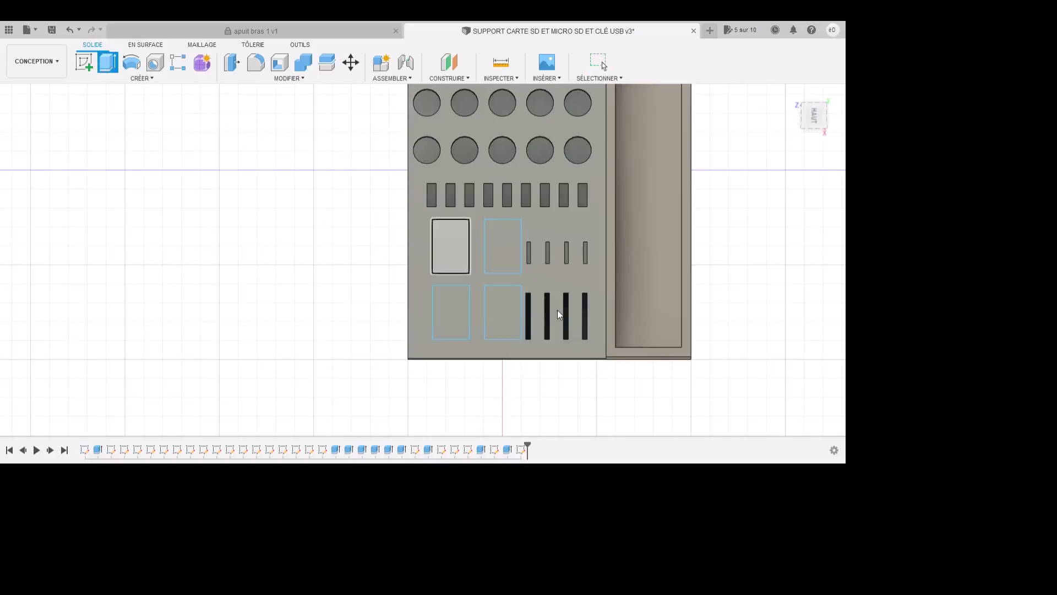
click(449, 249)
click(507, 248)
click(504, 300)
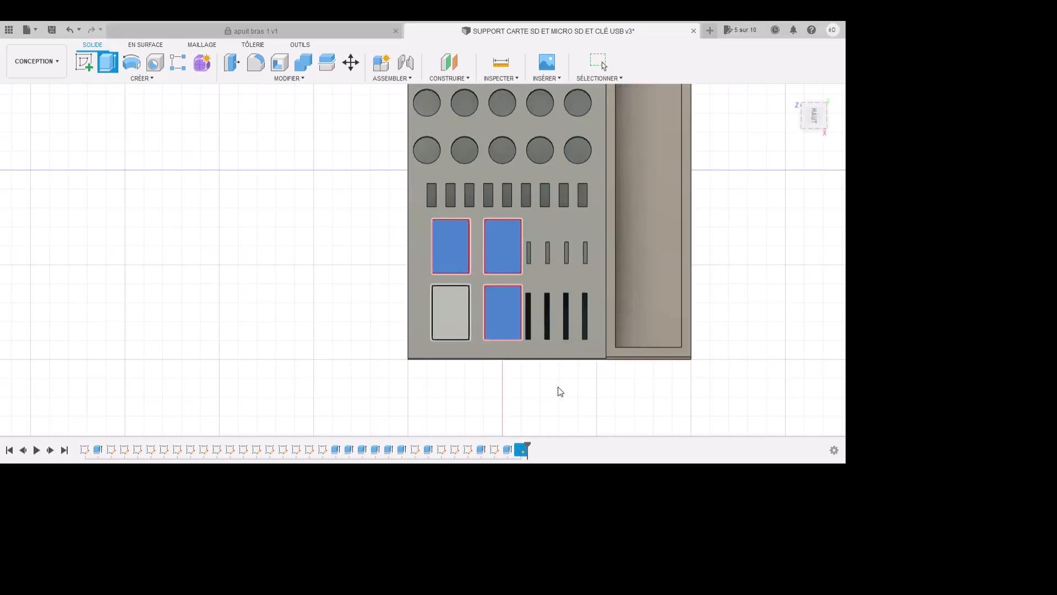
click(449, 312)
mouse_move(391, 411)
shift+middle_down()
mouse_move(387, 354)
mouse_move(413, 306)
shift+middle_up()
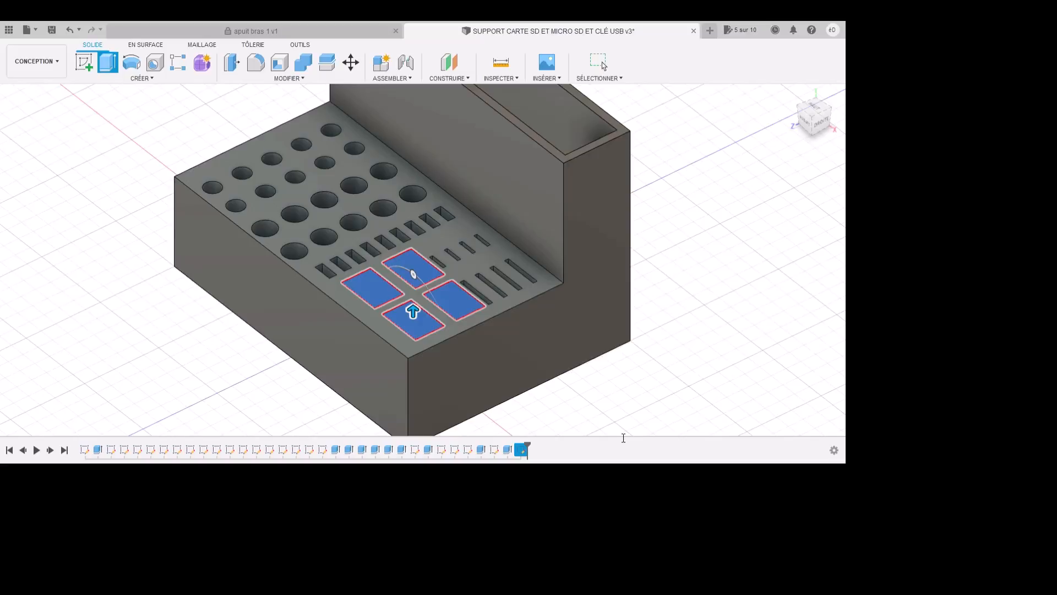
text(-130)
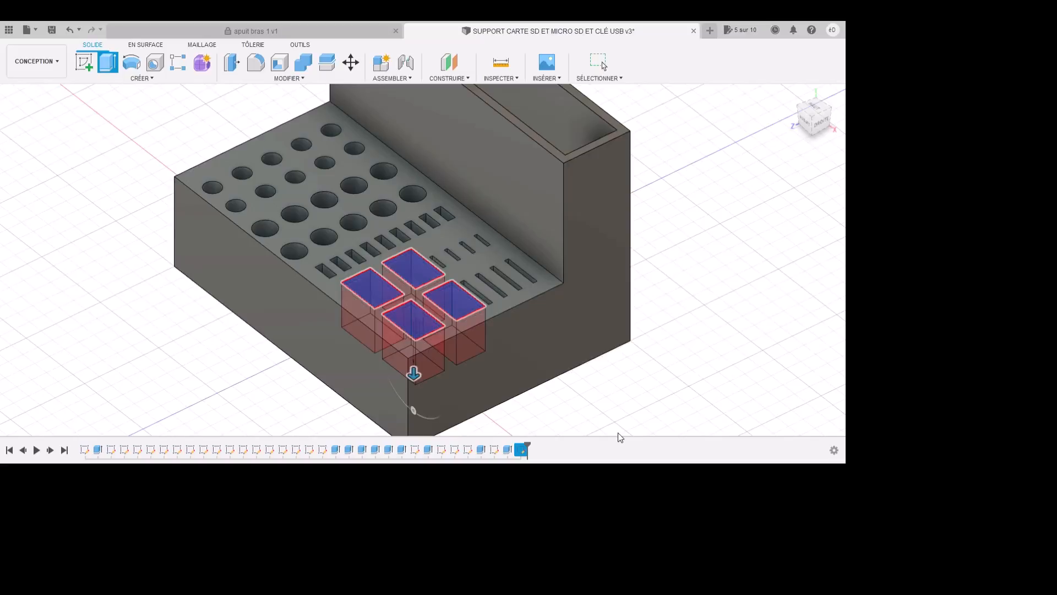
key(Return)
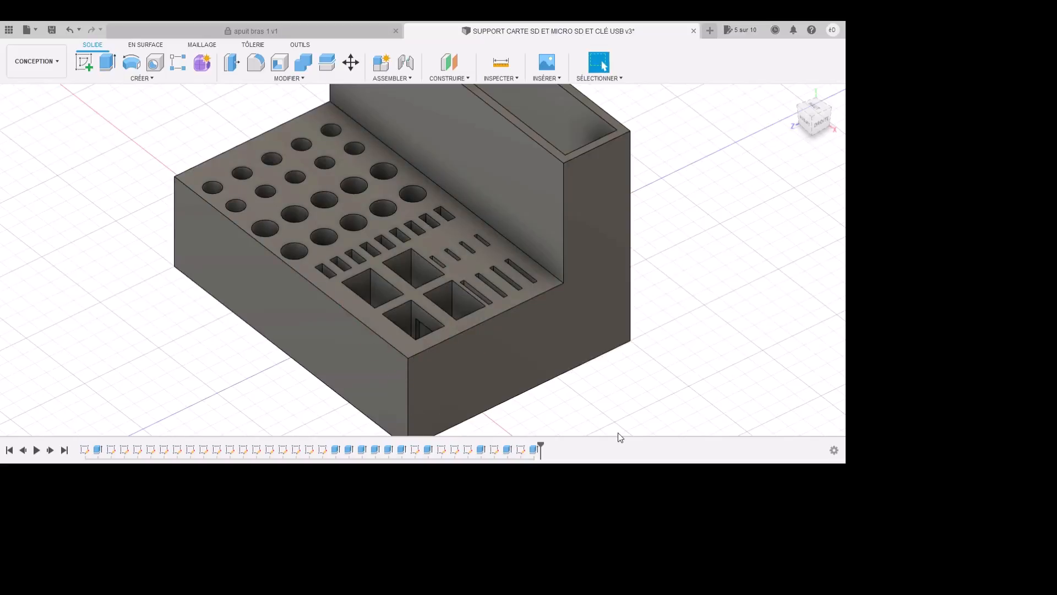
Step: Inspect the new pockets, closing in on the opening in the inner wall of the outer corner pocket
shift+middle_drag(855, 402, 941, 321)
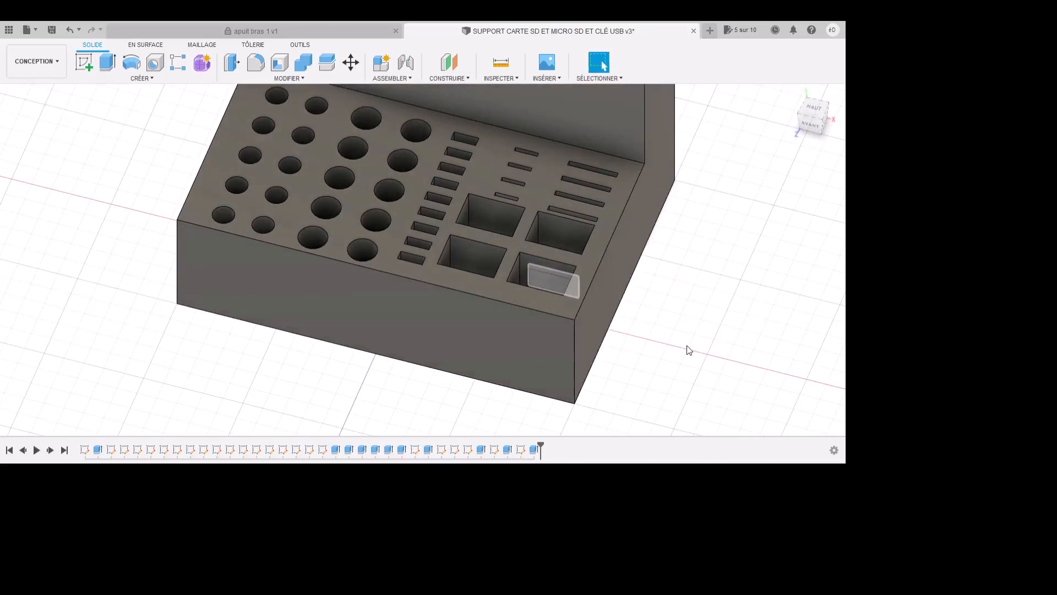
scroll(686, 345, up, 3)
shift+middle_drag(935, 401, 538, 347)
shift+middle_drag(663, 408, 757, 413)
scroll(754, 410, up, 2)
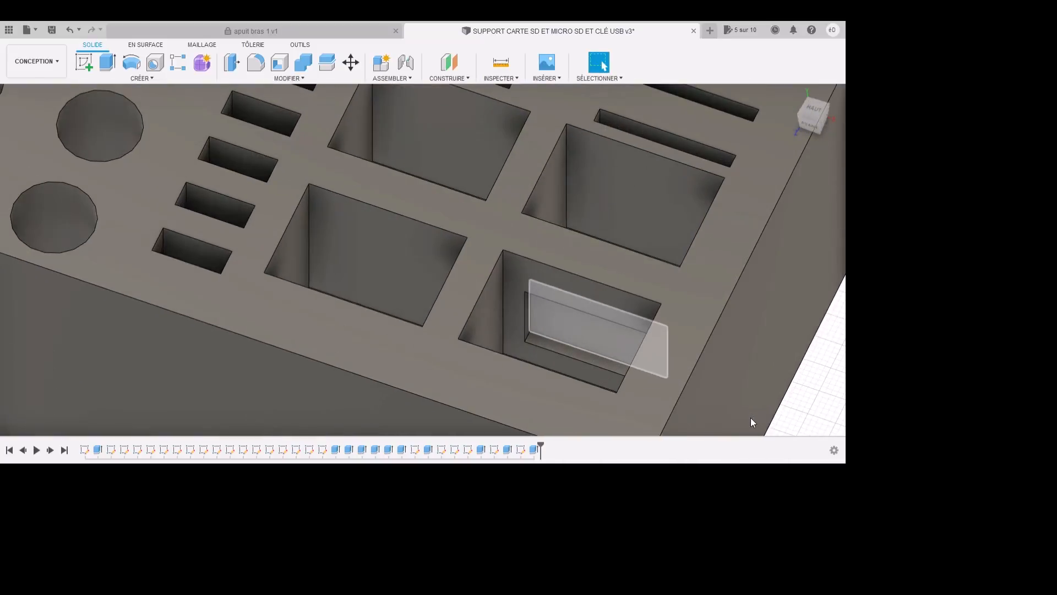
click(748, 420)
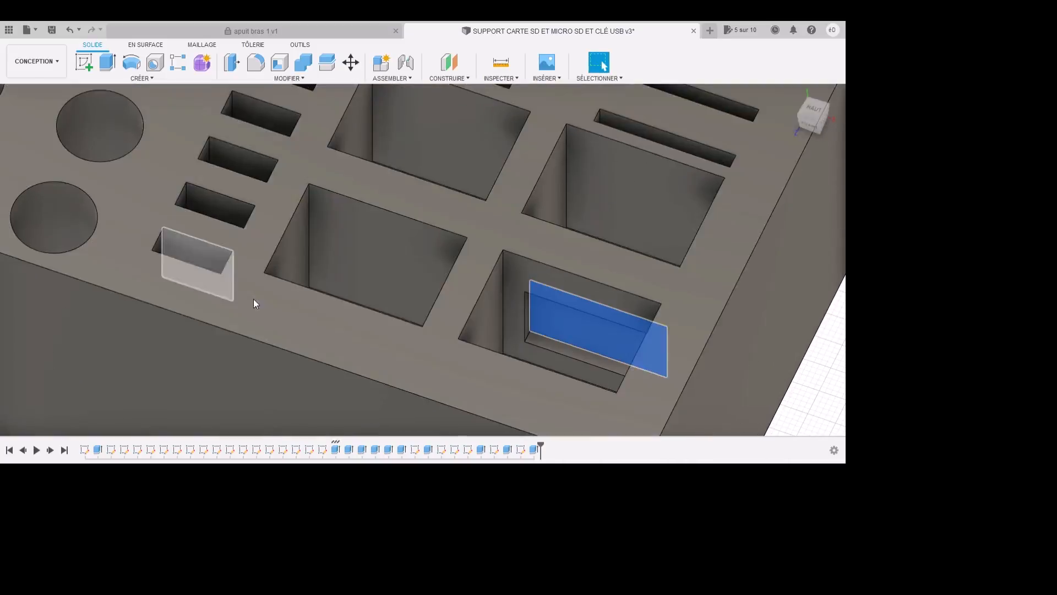
key(e)
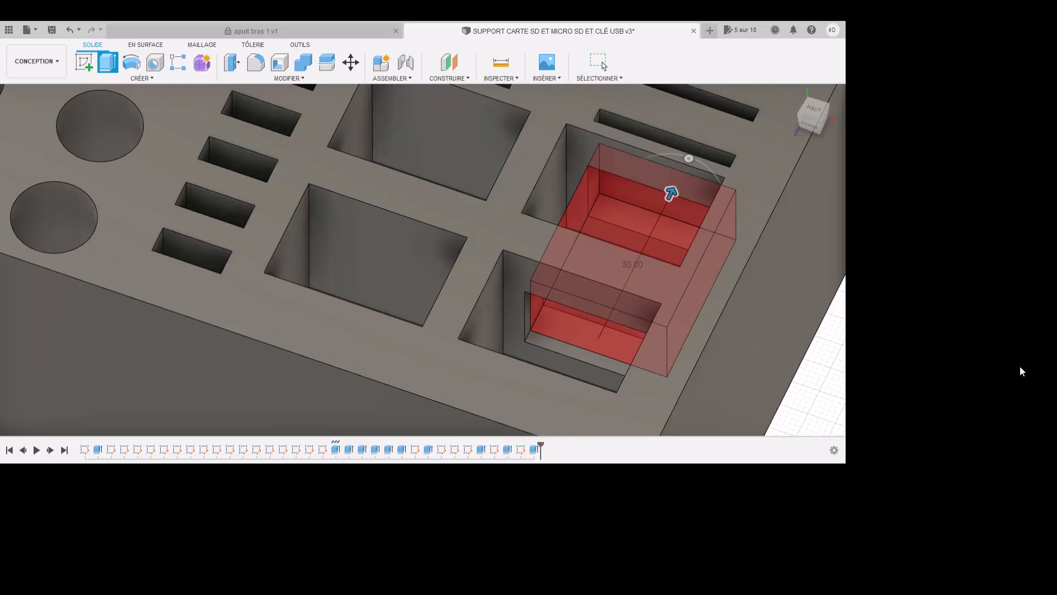
click(997, 384)
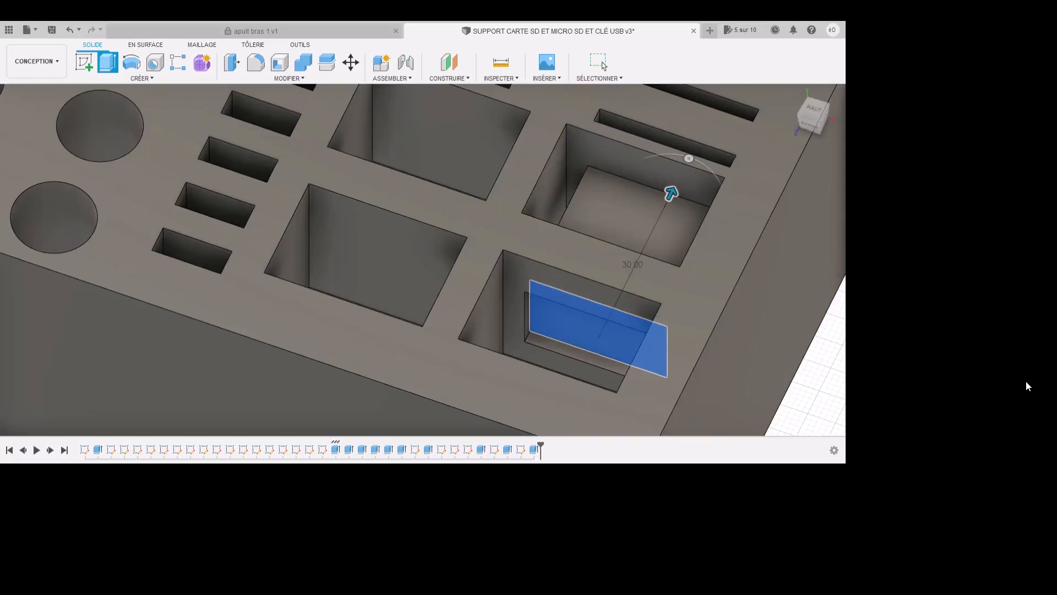
key(Escape)
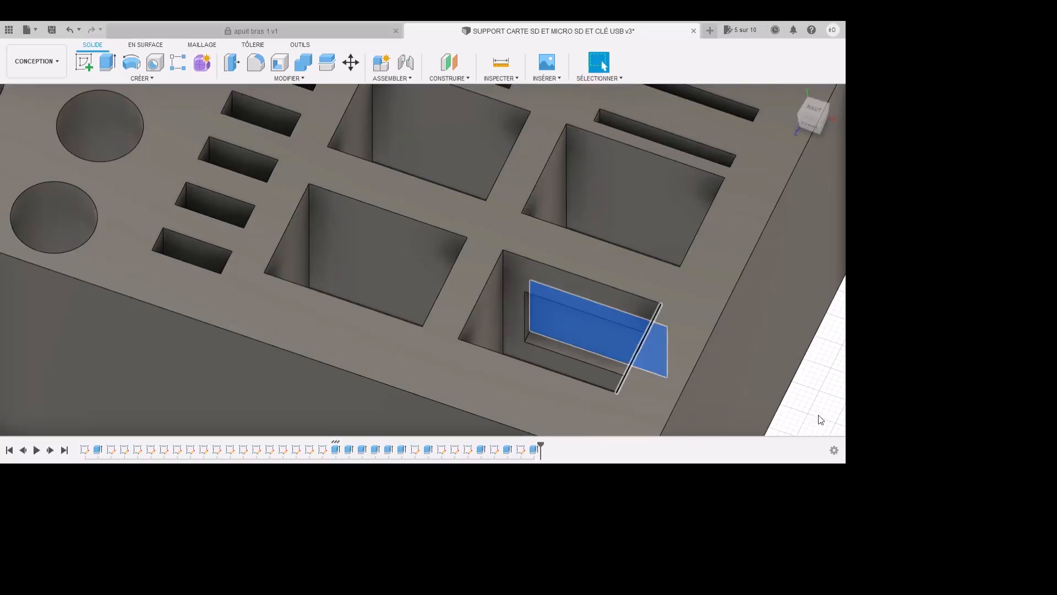
Step: Try to fill the recess in the corner pocket's inner wall by extruding its back face 3 mm toward the pocket
shift+middle_drag(818, 416, 768, 414)
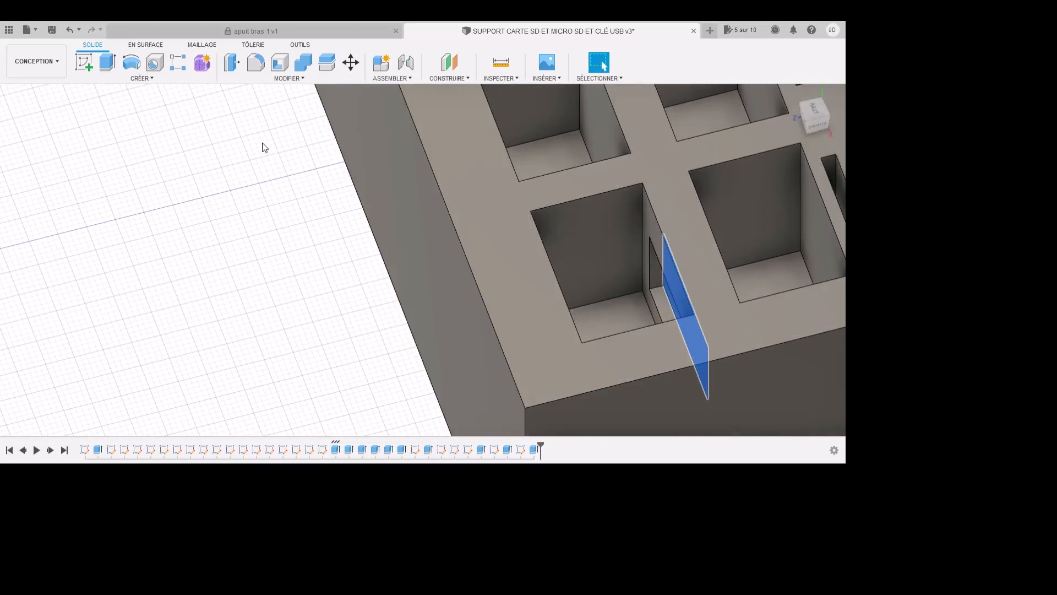
key(e)
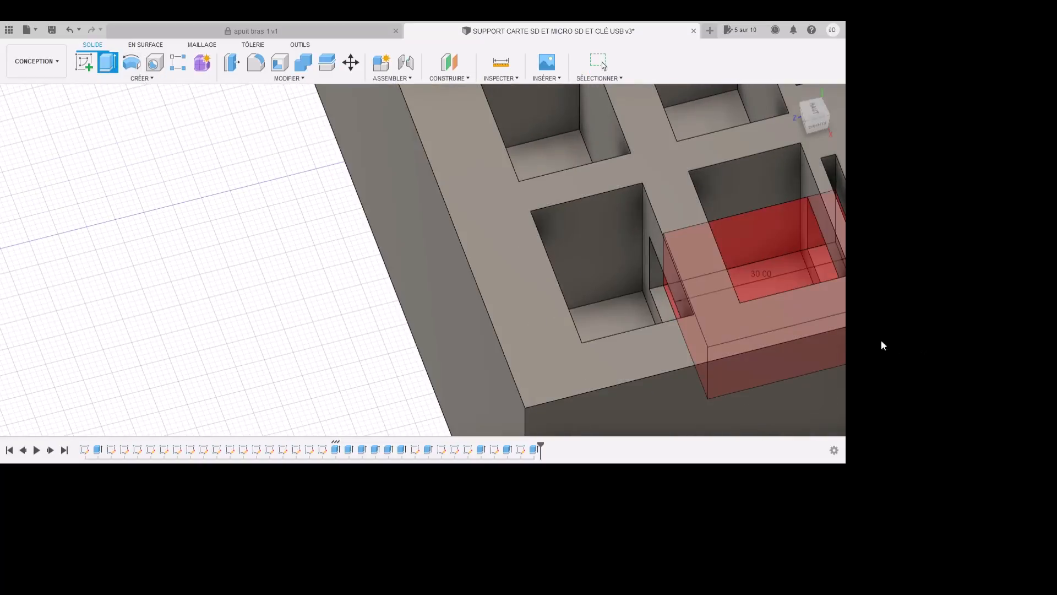
middle_drag(801, 339, 743, 380)
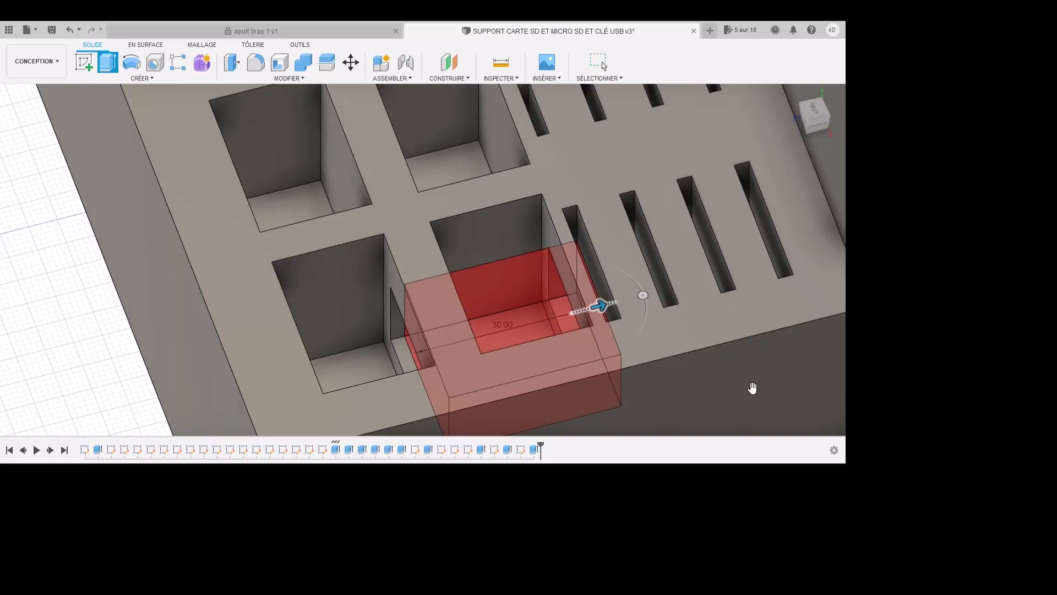
drag(752, 387, 518, 441)
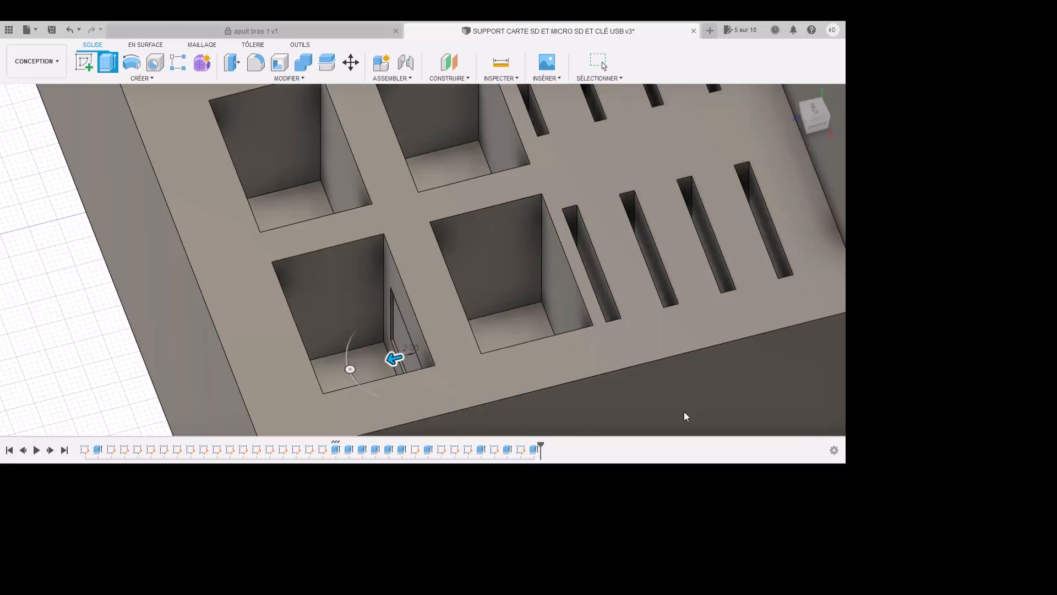
scroll(488, 456, down, 3)
scroll(486, 459, up, 7)
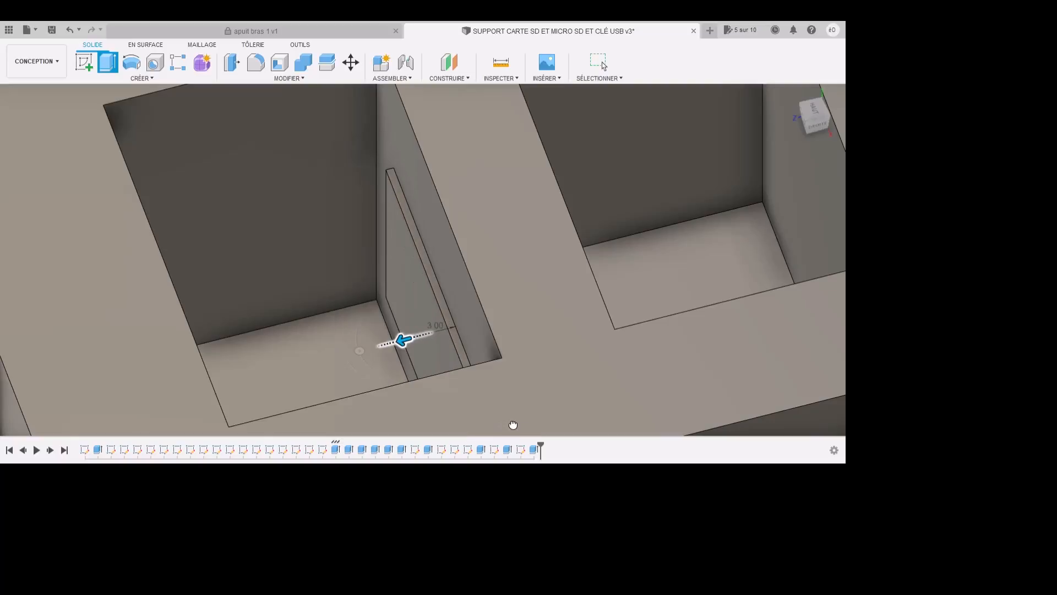
drag(531, 421, 519, 425)
click(1036, 383)
scroll(761, 423, down, 5)
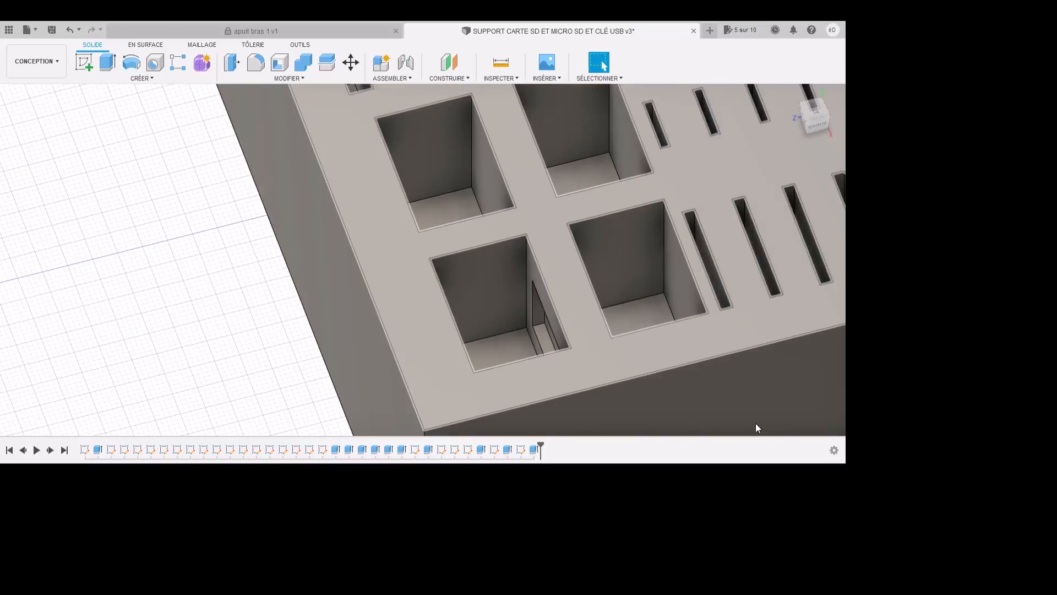
Step: Fill the recess in the corner pocket's inner wall by extruding its bottom ledge 15 mm upward
shift+middle_drag(755, 423, 728, 410)
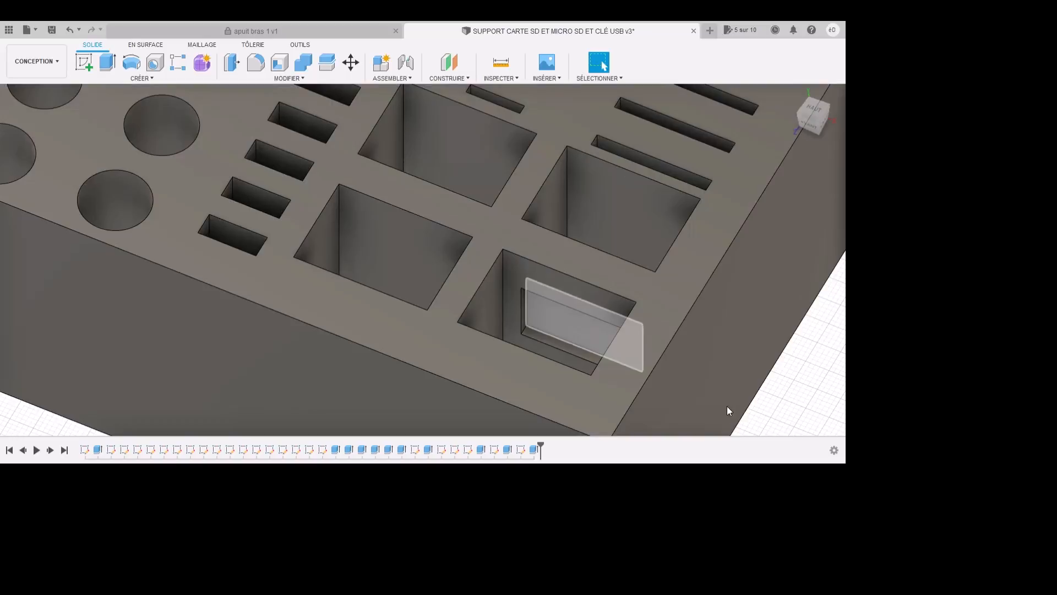
click(704, 424)
key(e)
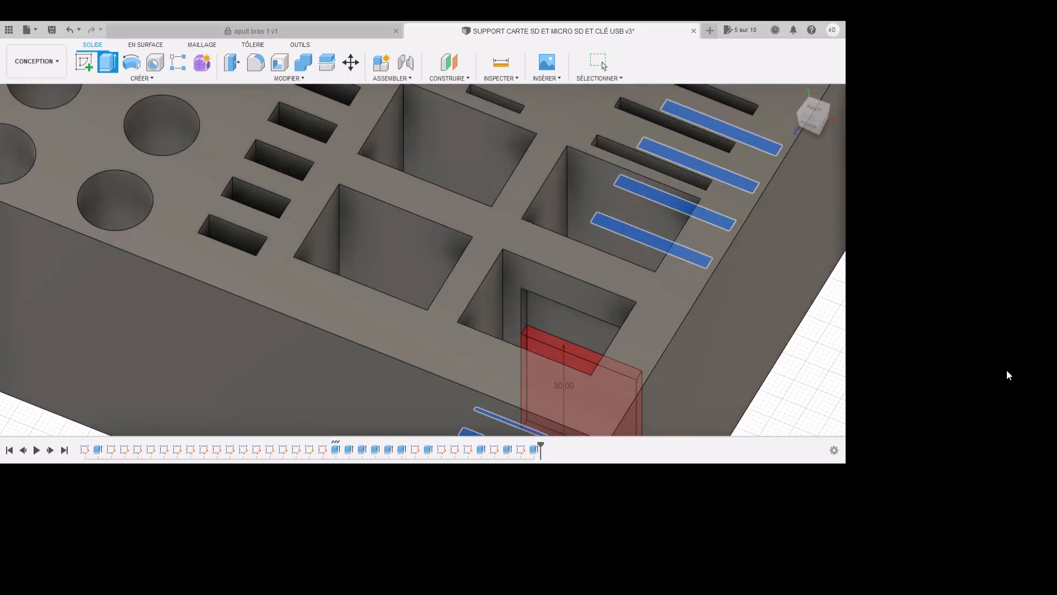
key(Escape)
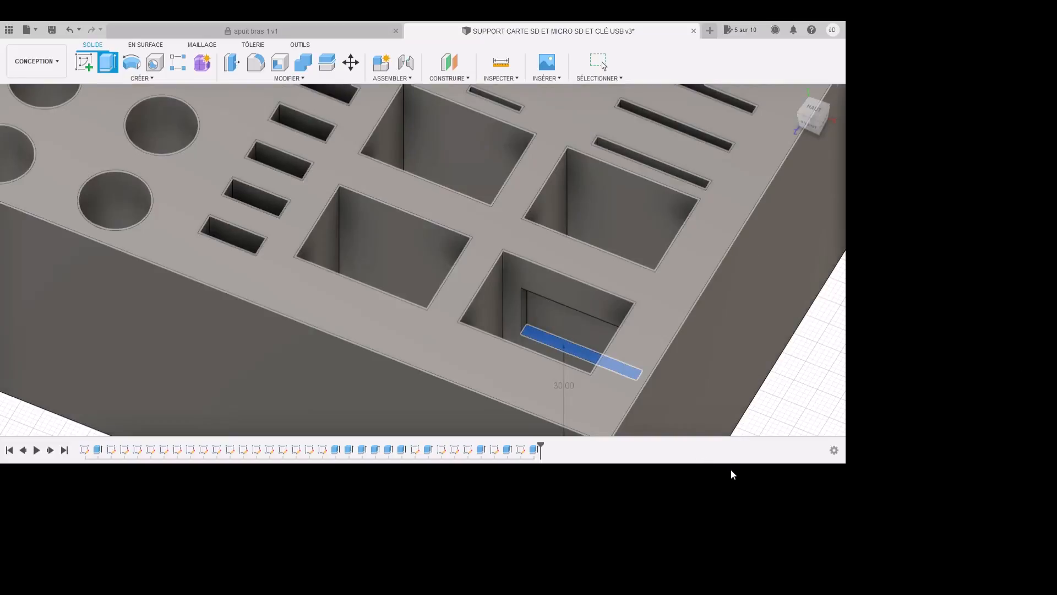
scroll(733, 475, down, 6)
drag(734, 517, 749, 445)
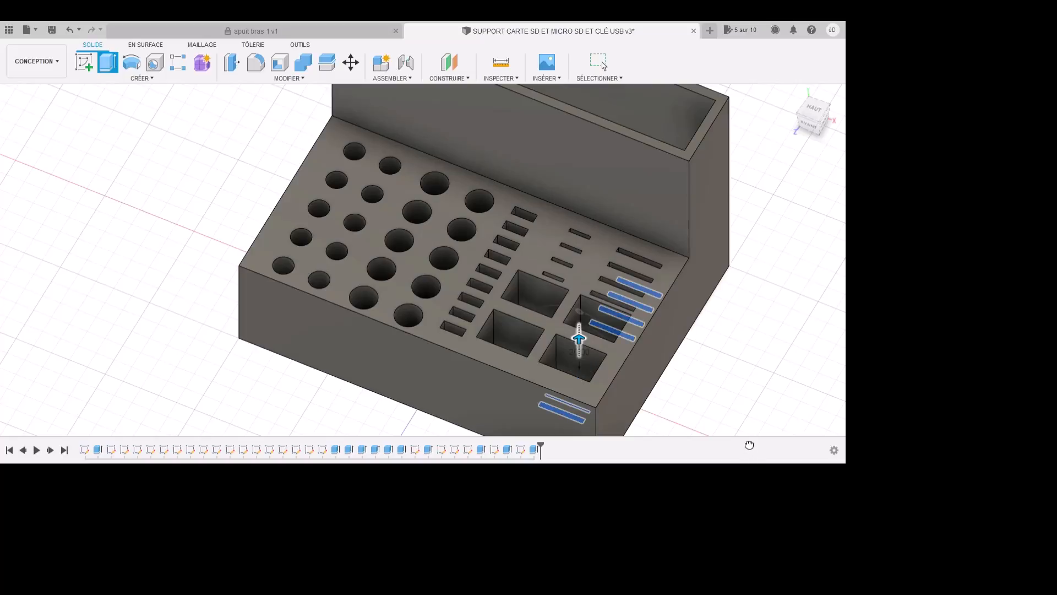
scroll(743, 440, up, 8)
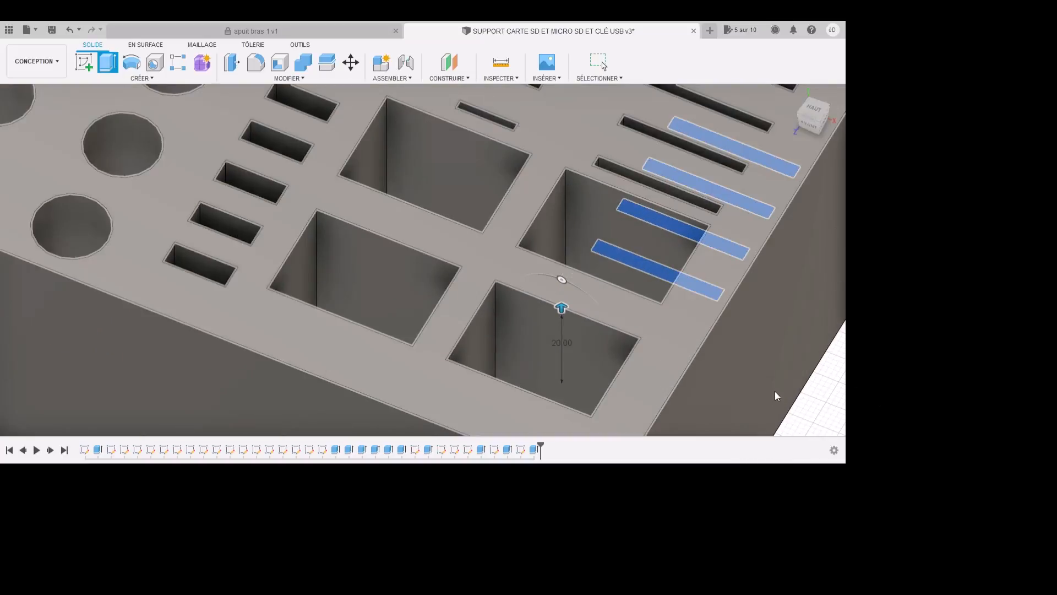
drag(708, 387, 722, 410)
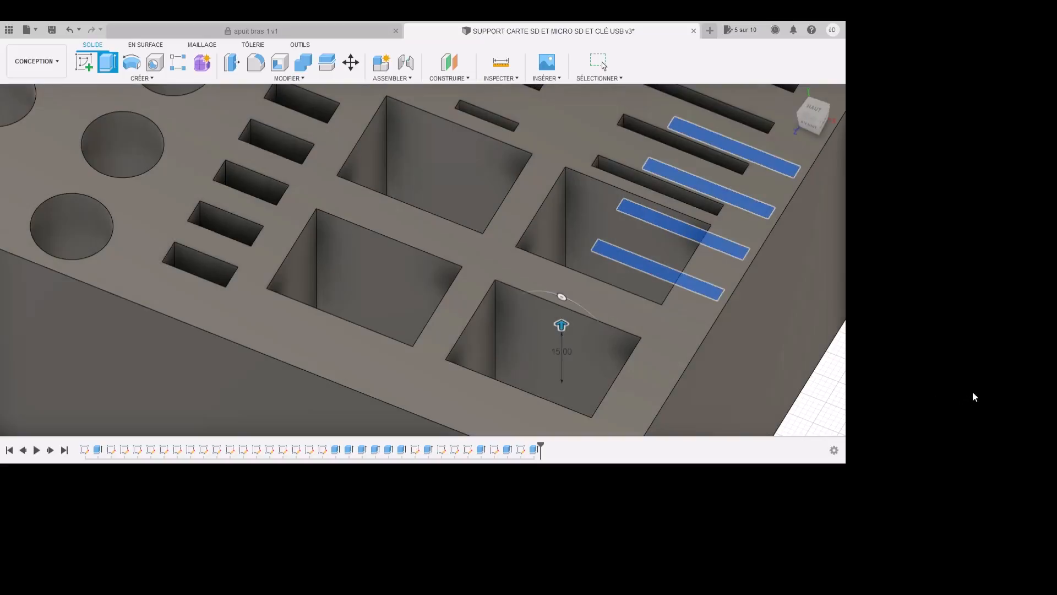
click(977, 382)
Step: Fill the recess in the corner pocket's outer front wall by extruding its bottom ledge 16 mm upward
shift+middle_drag(968, 391, 844, 370)
shift+middle_drag(879, 246, 507, 352)
scroll(606, 309, up, 10)
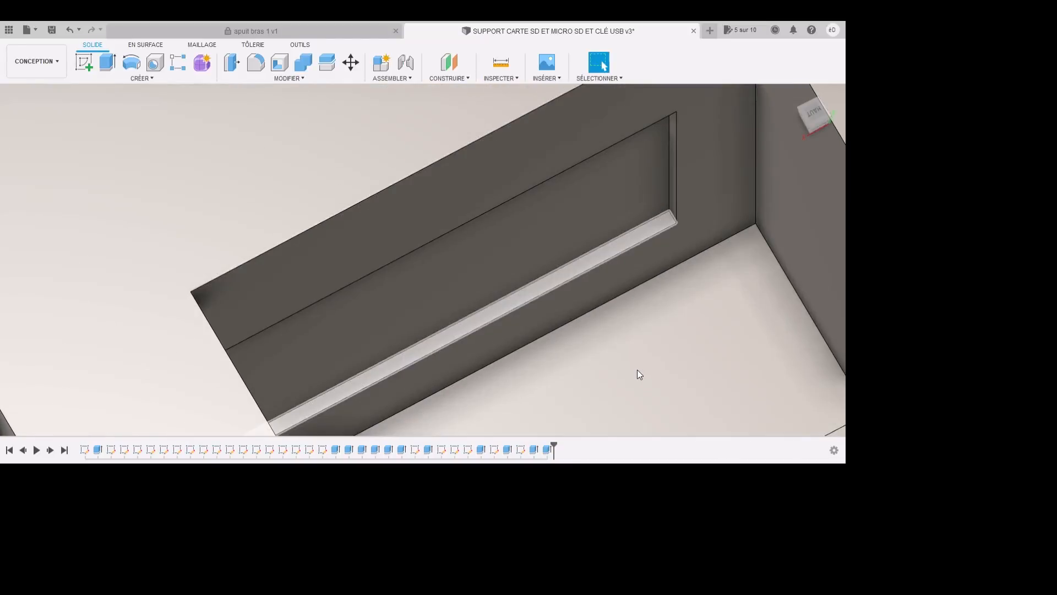
scroll(637, 373, down, 6)
click(108, 62)
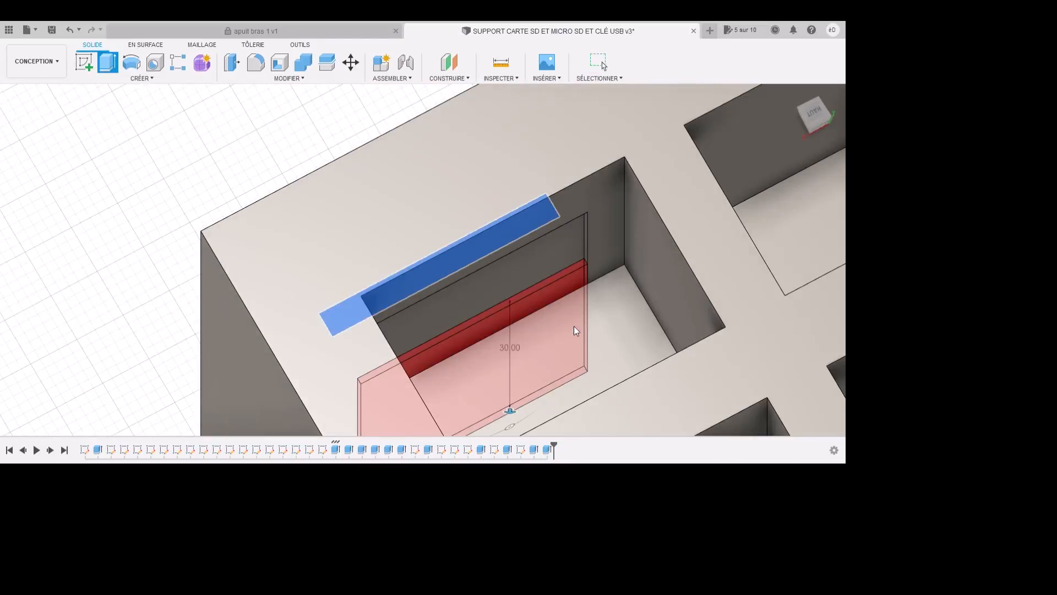
scroll(573, 328, up, 2)
scroll(656, 432, down, 4)
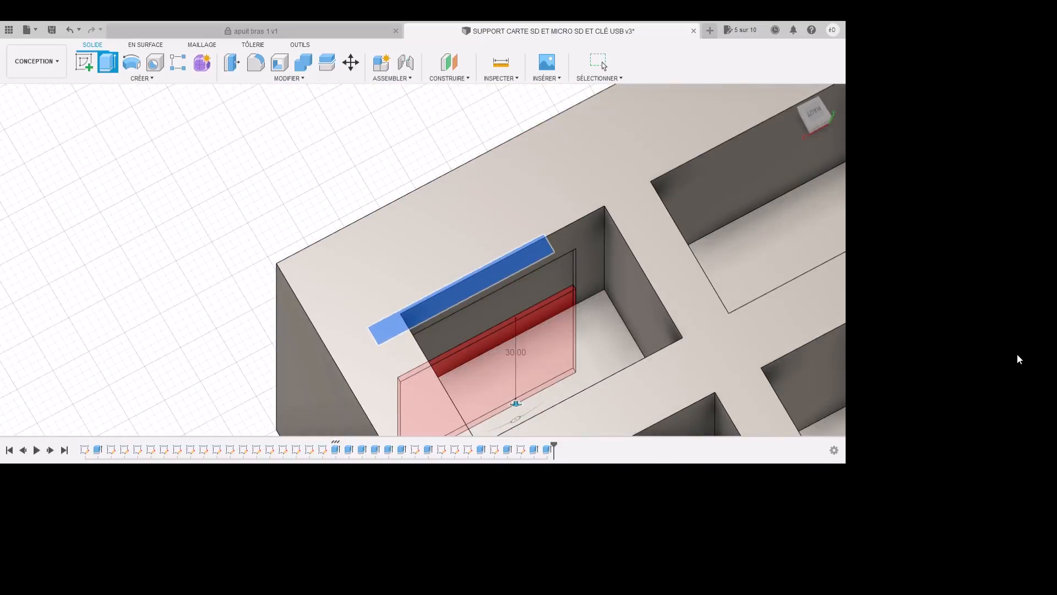
drag(654, 506, 642, 348)
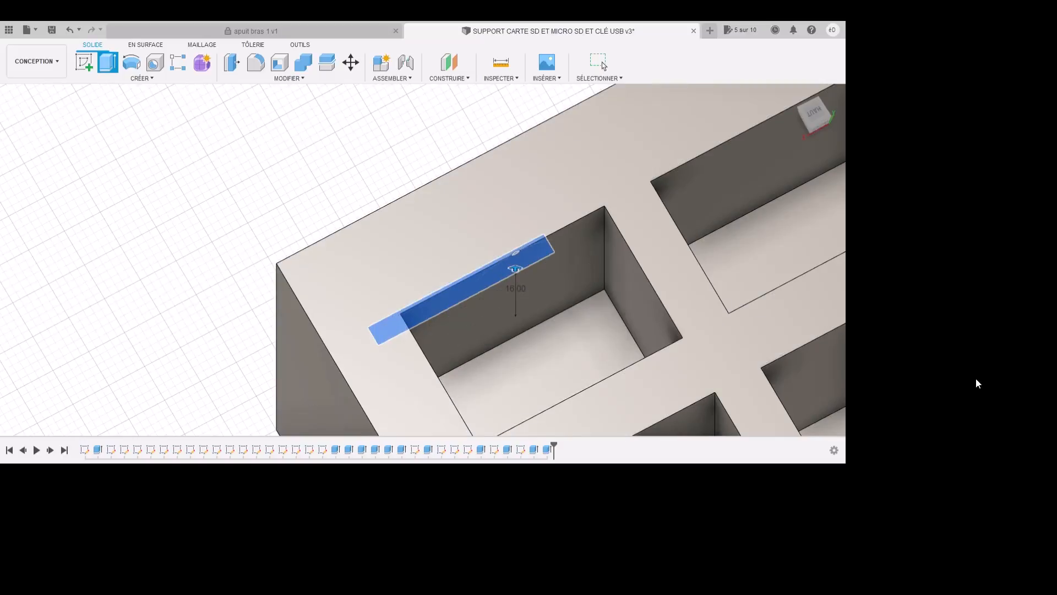
click(976, 382)
Step: Save the SD card, micro SD and USB stick holder design as a new version
scroll(635, 316, down, 3)
shift+middle_drag(794, 391, 898, 354)
scroll(658, 385, down, 5)
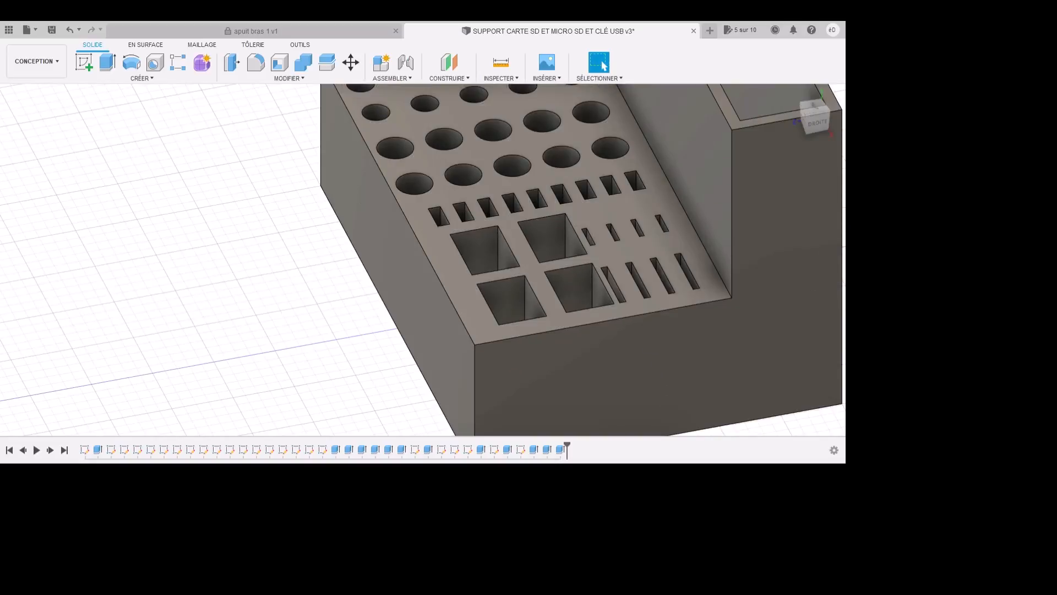
click(60, 34)
Step: Set up a 3D print output of the finished holder, selecting its whole body
shift+middle_drag(724, 236, 625, 238)
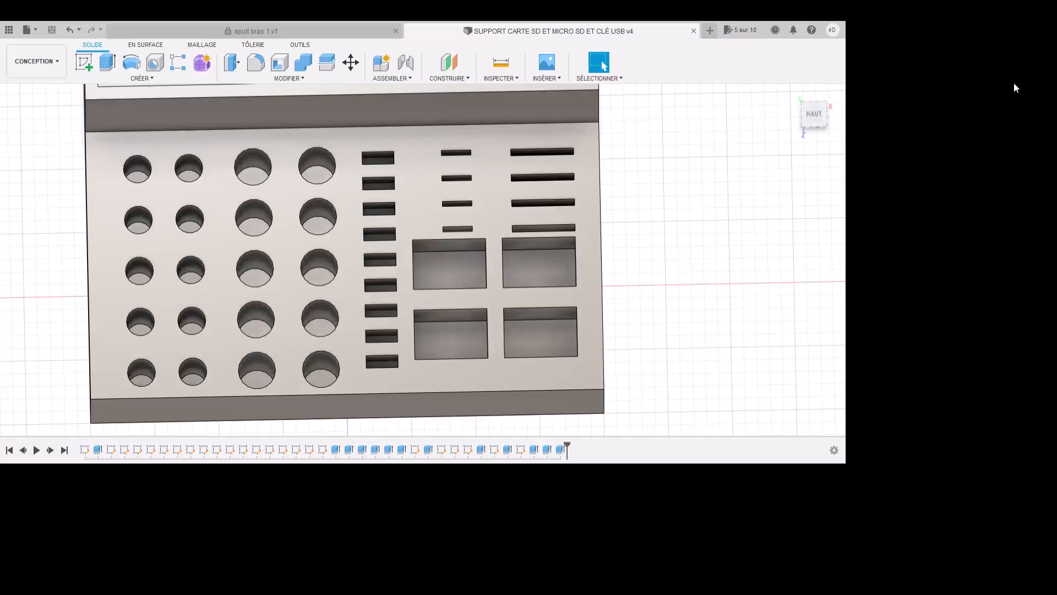
scroll(846, 335, down, 5)
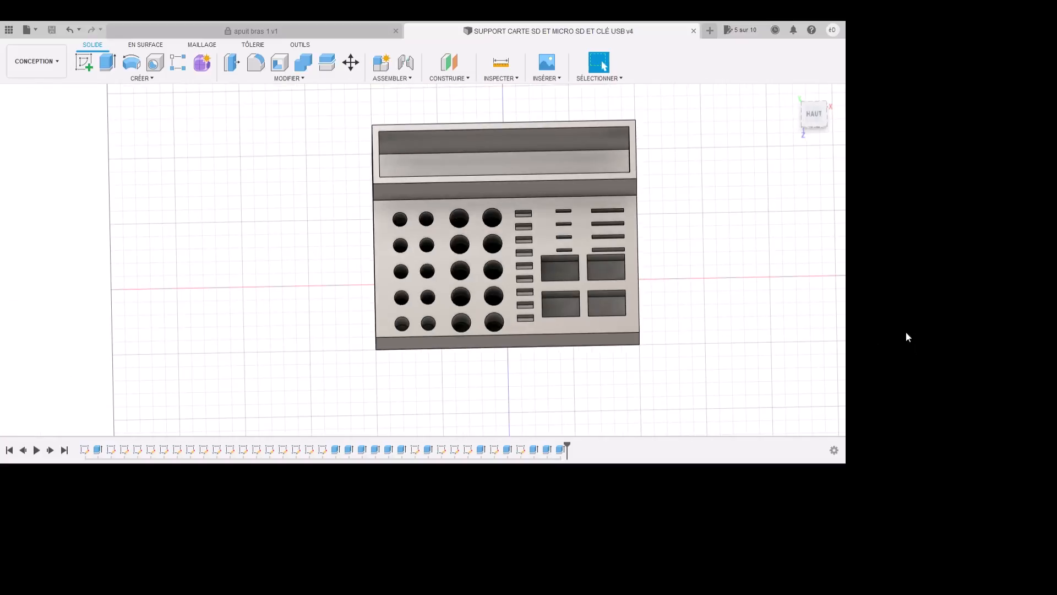
shift+middle_drag(906, 332, 825, 317)
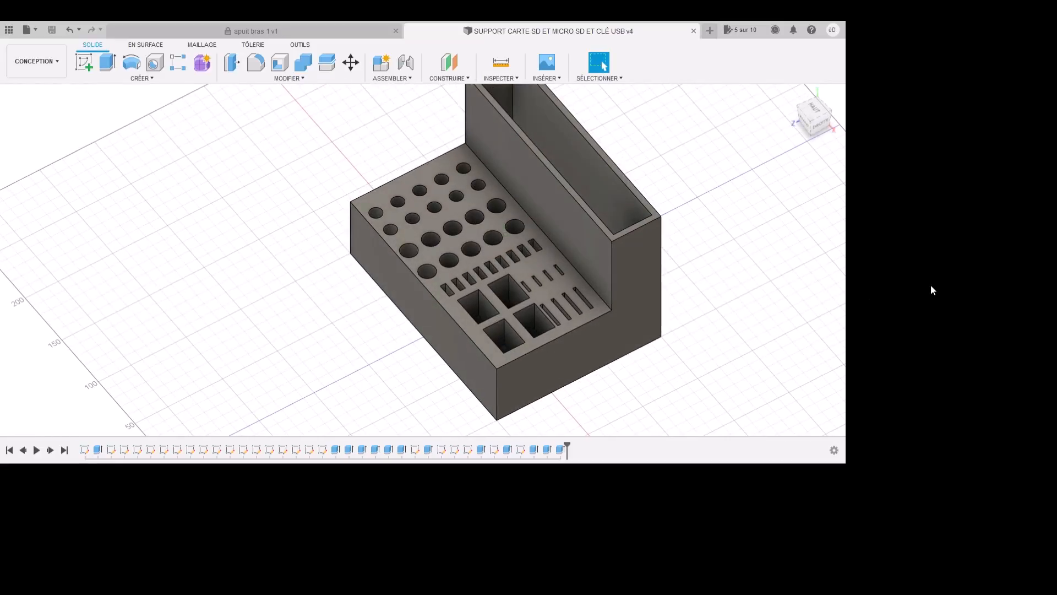
shift+middle_drag(931, 289, 814, 380)
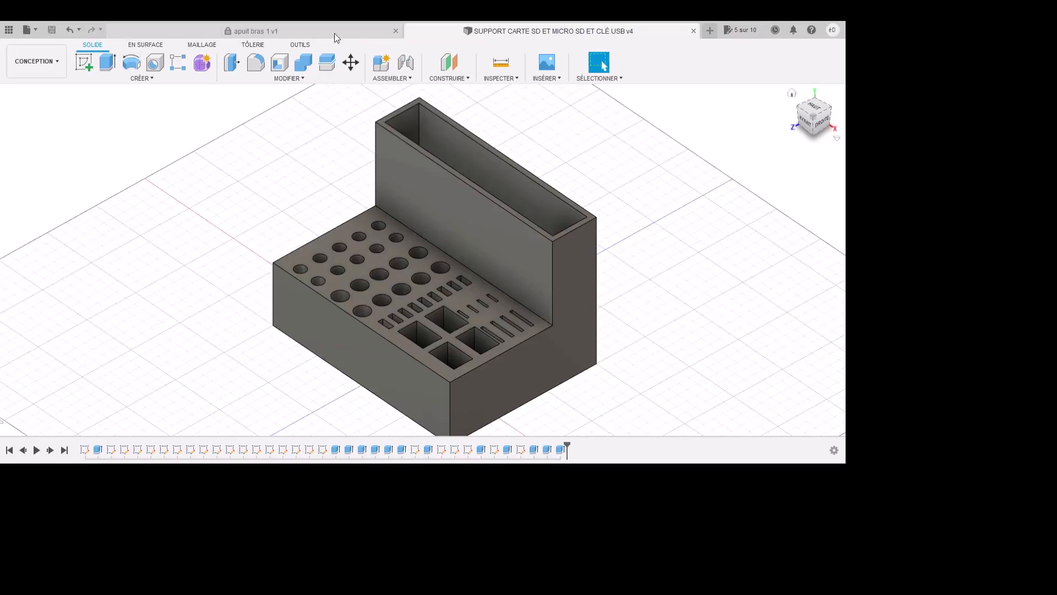
click(300, 45)
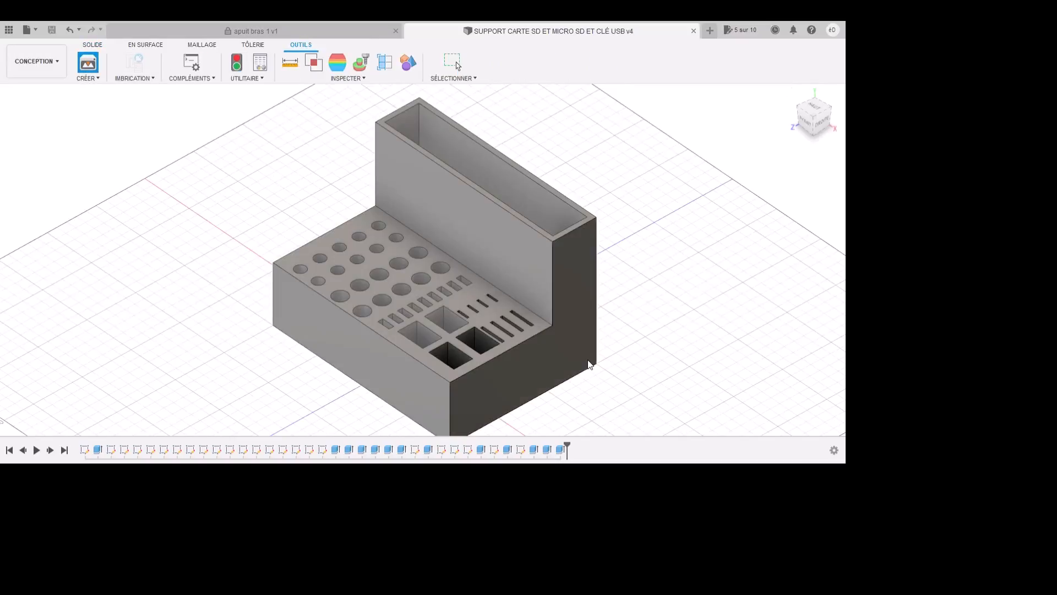
click(588, 364)
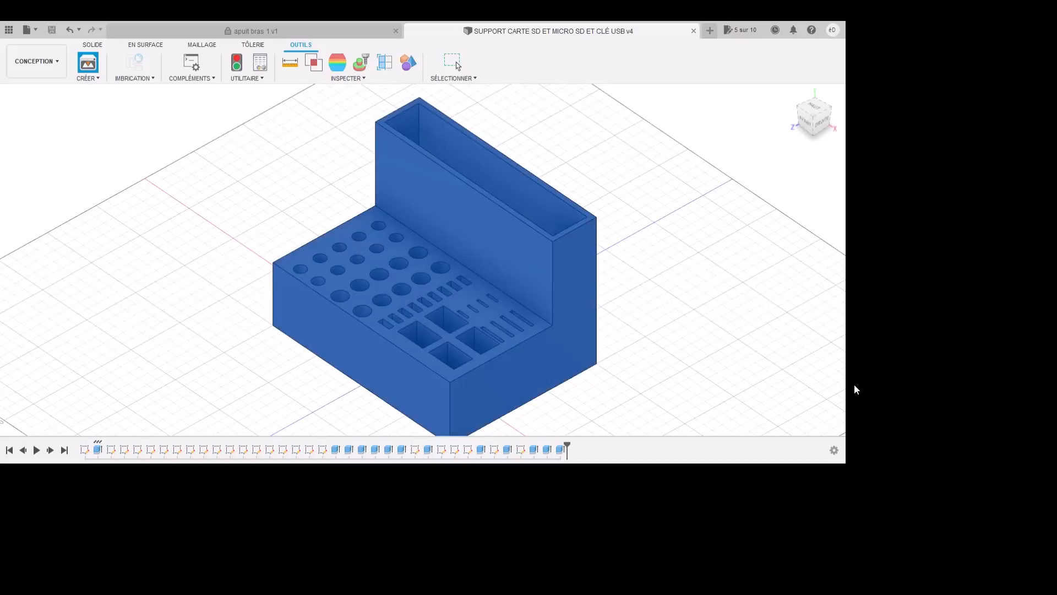
key(Escape)
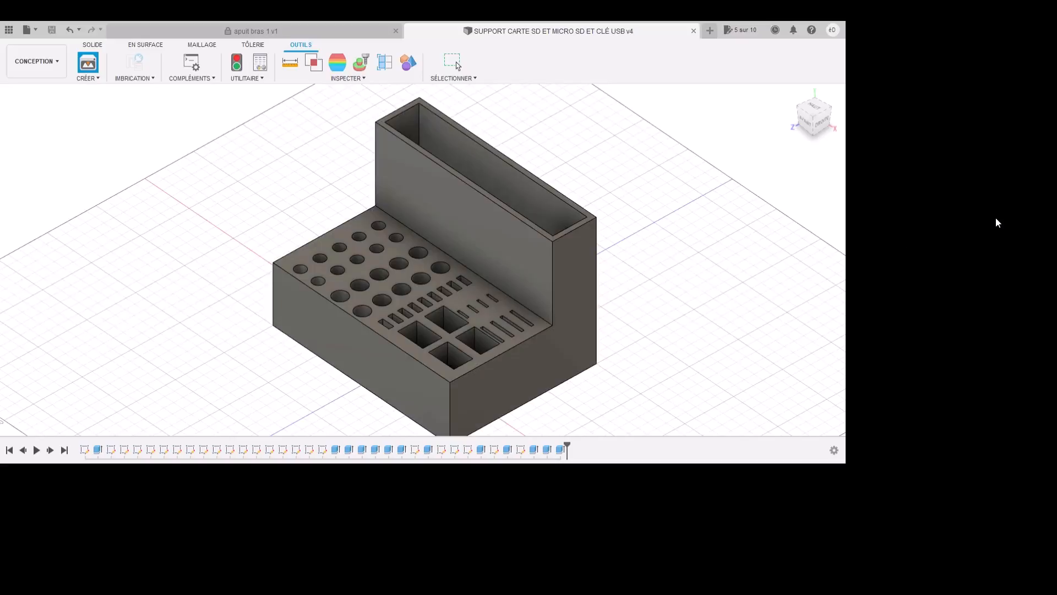
click(627, 353)
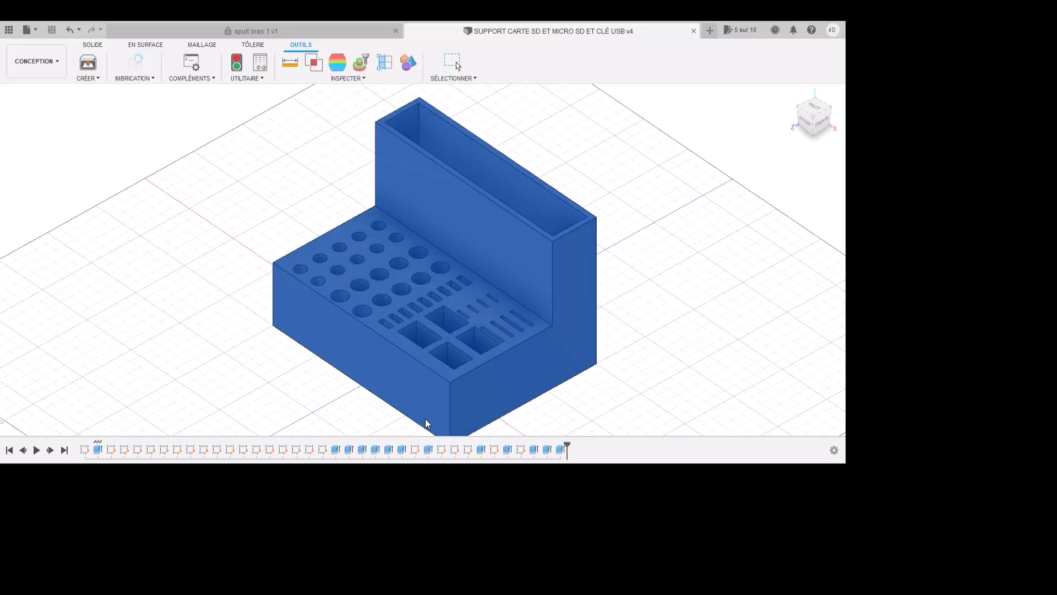
key(Escape)
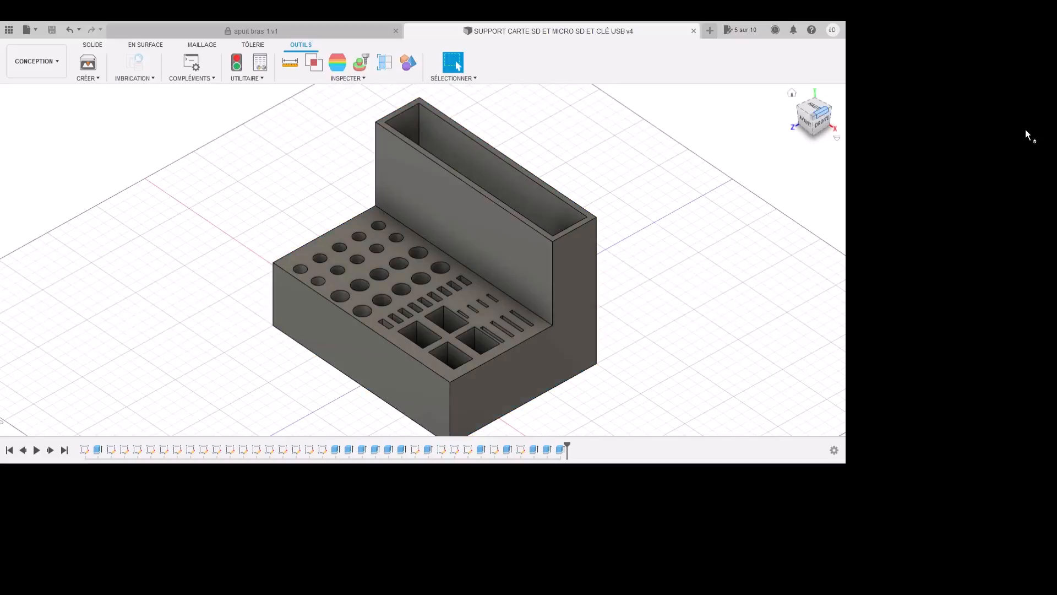